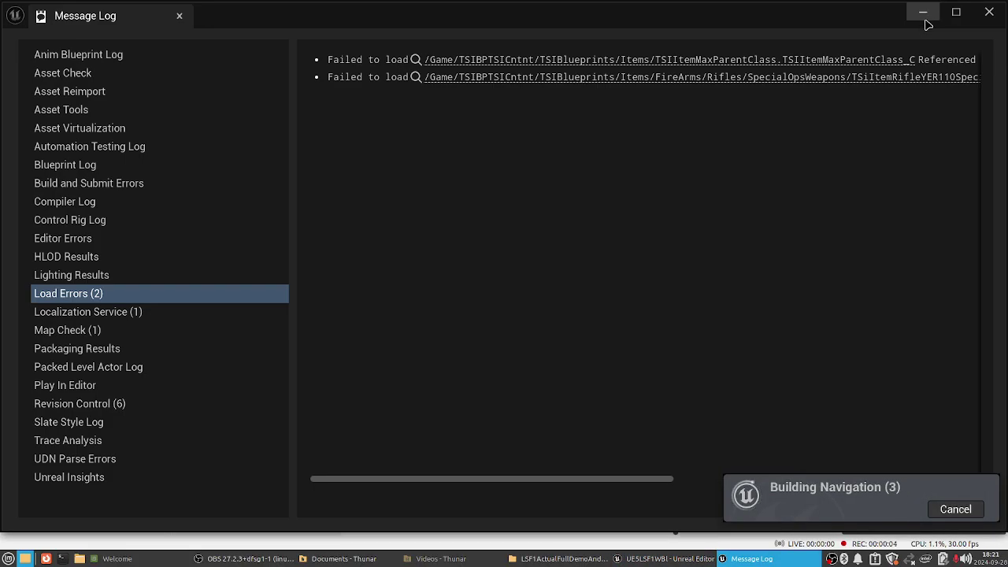
- Clear the Message Log and file manager windows off the desktop and select the LSF1WeaponsAndTacticsFull launcher
{"action": "left_click", "coordinate": [925, 14]}
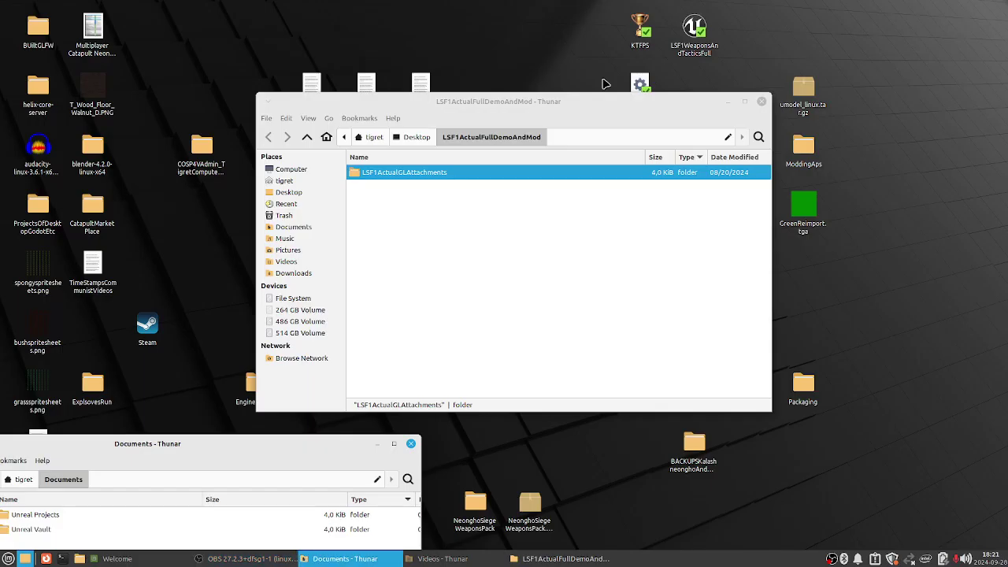
{"action": "left_click_drag", "start_coordinate": [625, 102], "coordinate": [555, 254]}
{"action": "left_click", "coordinate": [658, 255]}
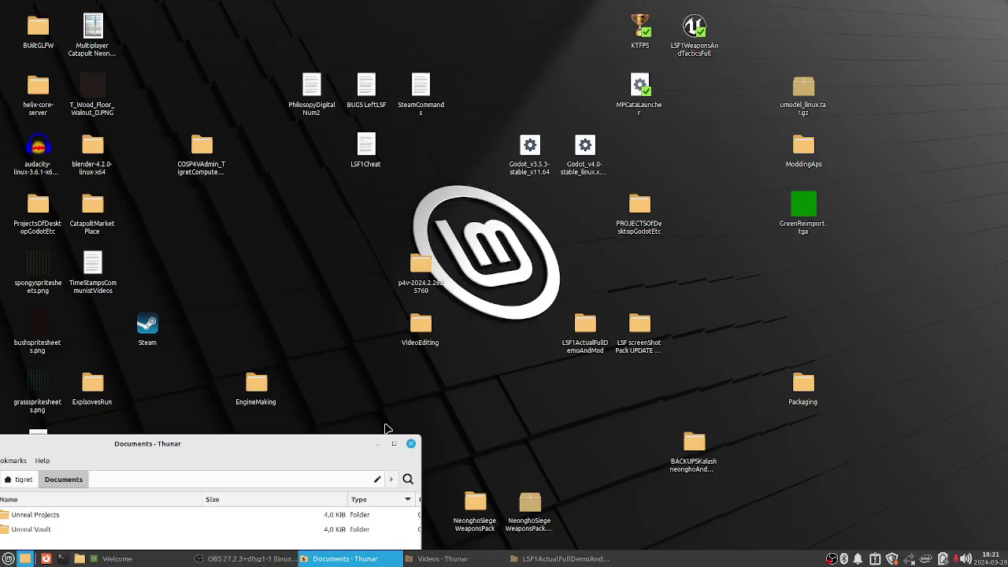
{"action": "left_click_drag", "start_coordinate": [309, 447], "coordinate": [554, 255]}
{"action": "left_click", "coordinate": [622, 253]}
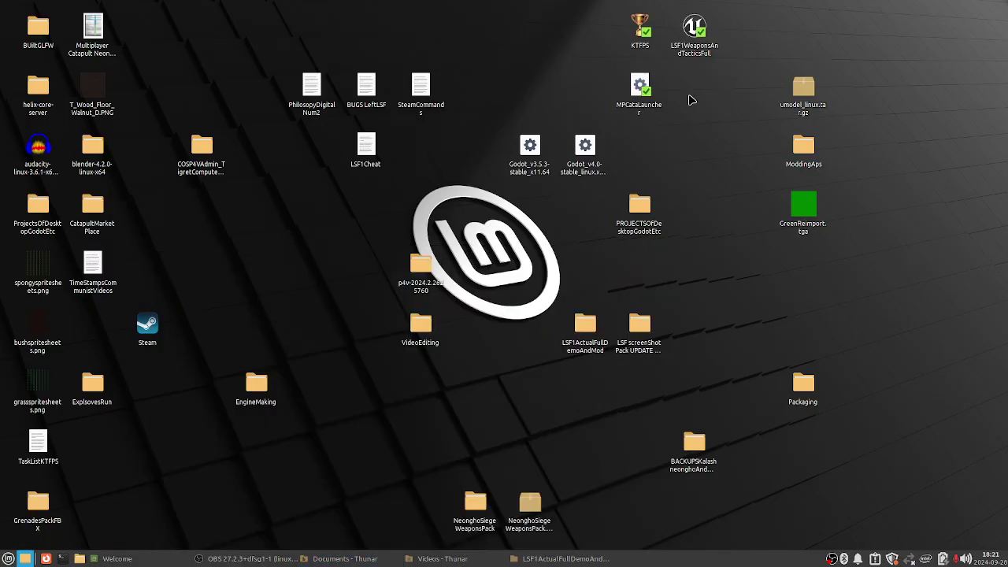
{"action": "left_click", "coordinate": [693, 29]}
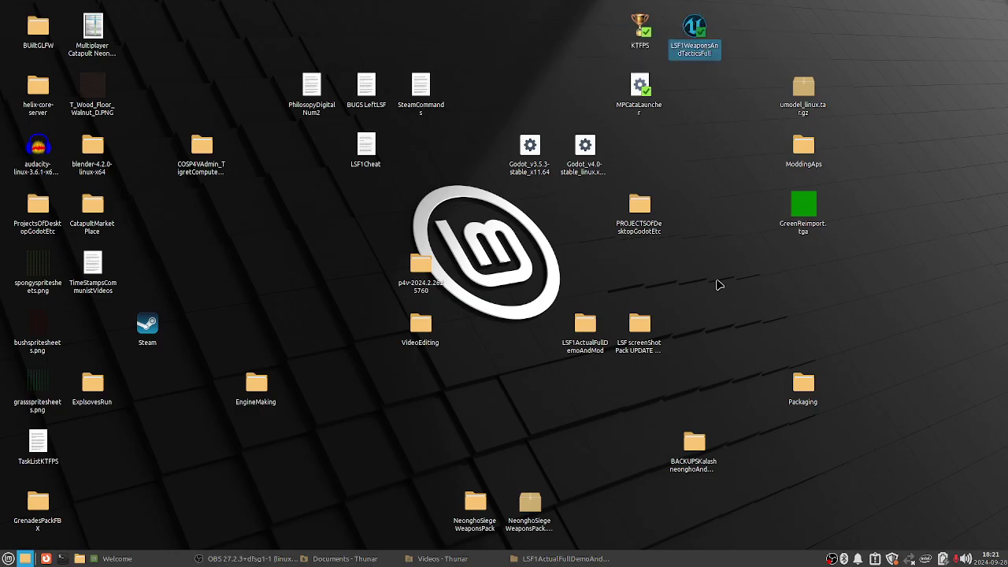
- In LSF1ActualFullDemoAndMod/LSF1ActualGLAttachments, copy the Config and Content folders, UE5LSF1WBl.png and UE5LSF1WBl.uproject
{"action": "double_click", "coordinate": [583, 327]}
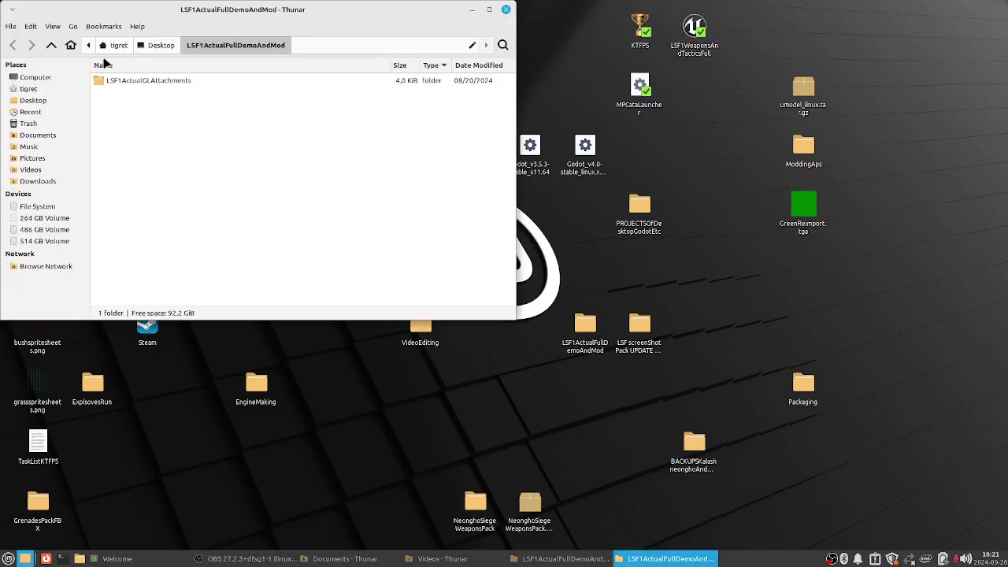
{"action": "left_click", "coordinate": [130, 81]}
{"action": "double_click", "coordinate": [144, 84]}
{"action": "left_click", "coordinate": [133, 96]}
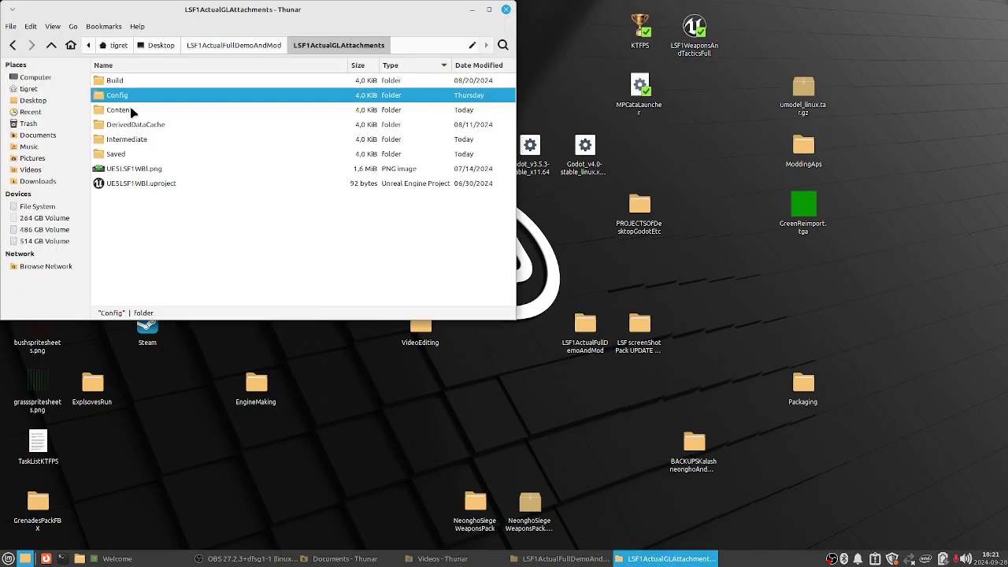
{"action": "left_click", "coordinate": [133, 111], "text": "ctrl"}
{"action": "left_click", "coordinate": [147, 172], "text": "ctrl"}
{"action": "left_click", "coordinate": [145, 185], "text": "ctrl"}
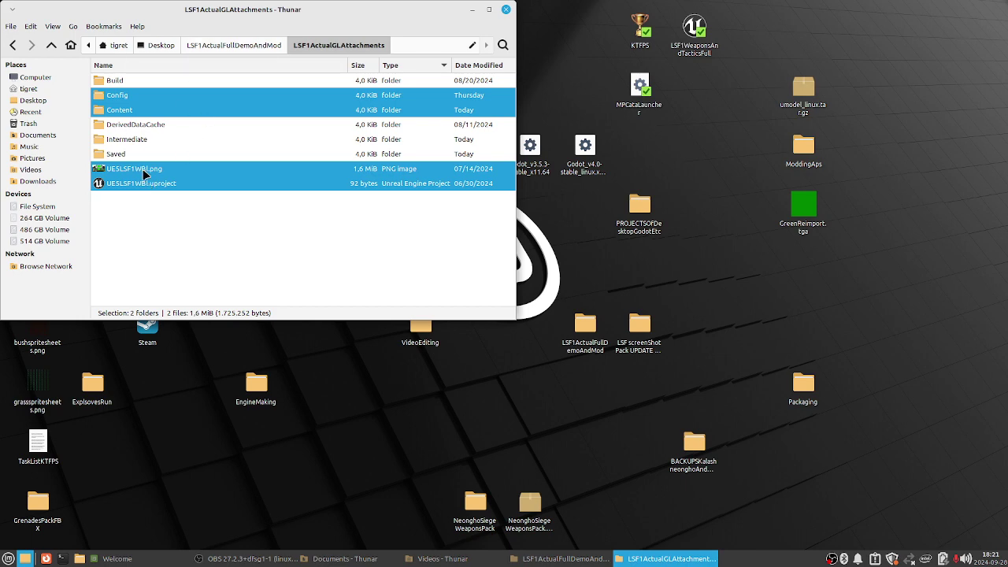
- Create a folder named LSF1ModVesion in LSF1ActualFullDemoAndMod and paste the copied project files into it
{"action": "left_click", "coordinate": [241, 43]}
{"action": "right_click", "coordinate": [174, 169]}
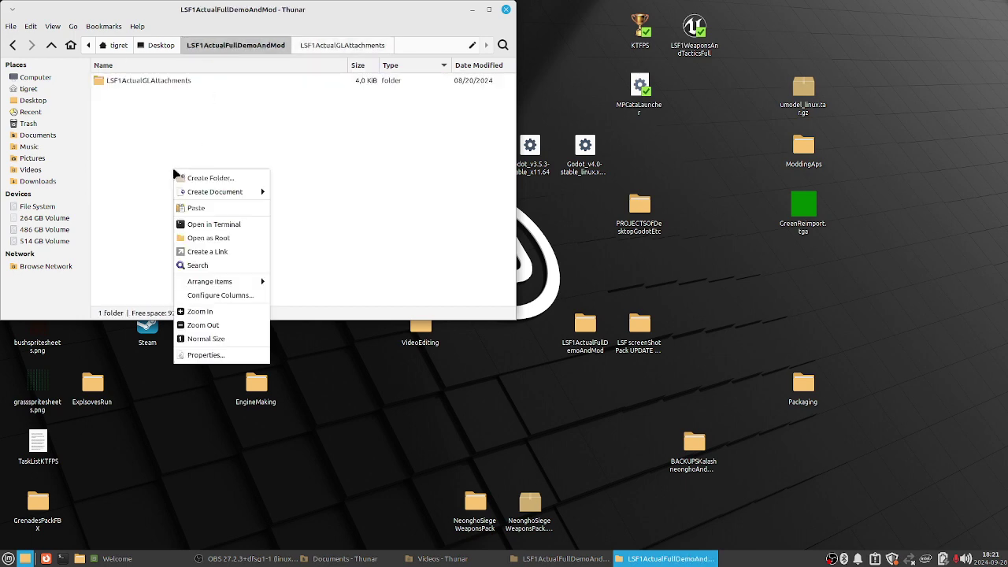
{"action": "left_click", "coordinate": [208, 179]}
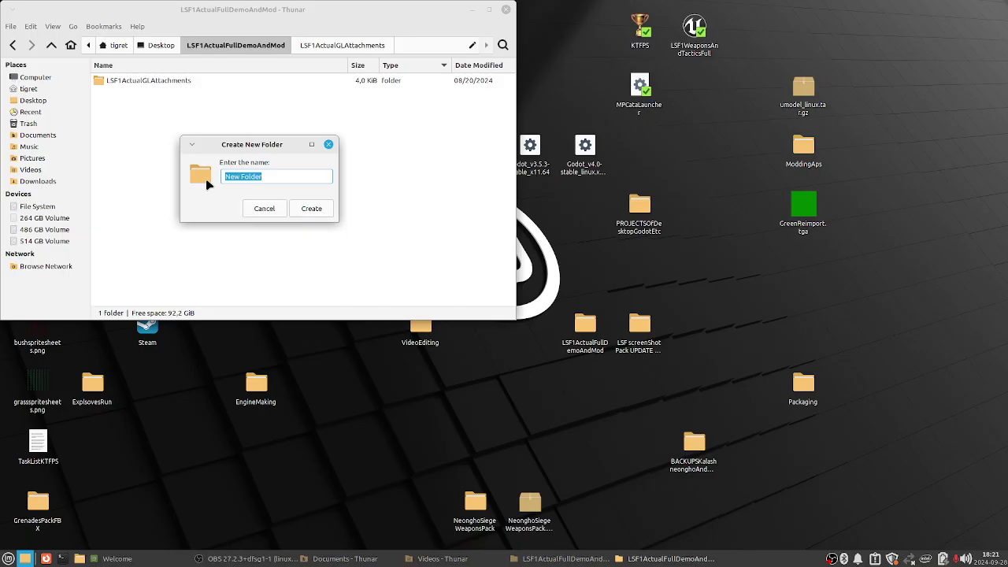
{"action": "type", "text": "LSF1ModVesion"}
{"action": "left_click", "coordinate": [312, 206]}
{"action": "double_click", "coordinate": [182, 94]}
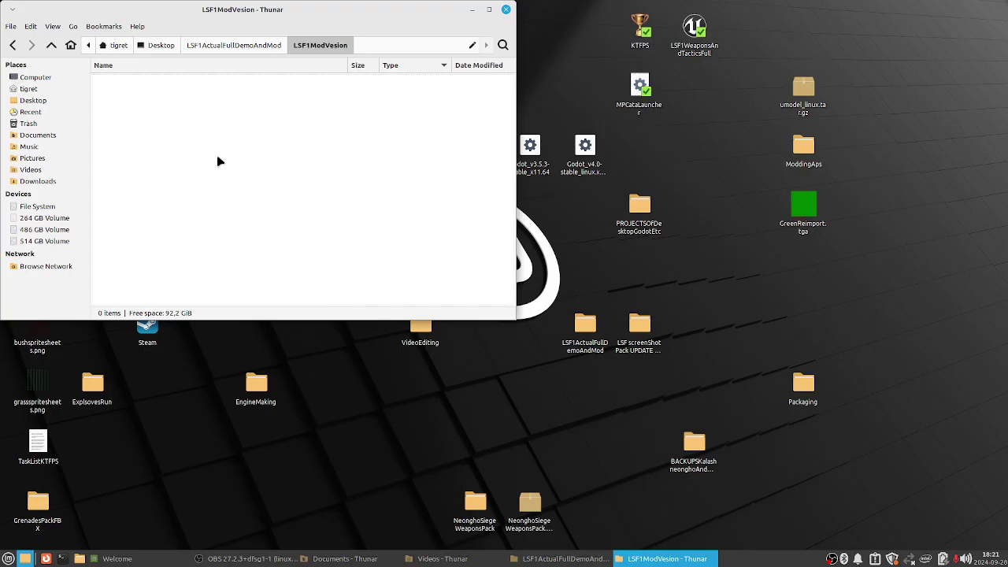
{"action": "key", "text": "ctrl+v"}
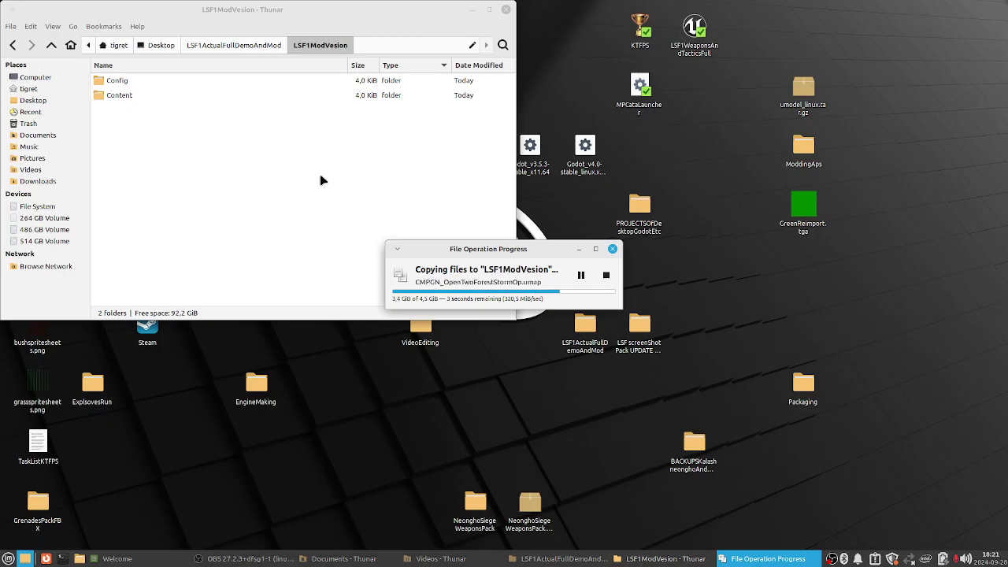
- Start a new desktop launcher and name it LSF1ModVersionLauncher
{"action": "right_click", "coordinate": [703, 104]}
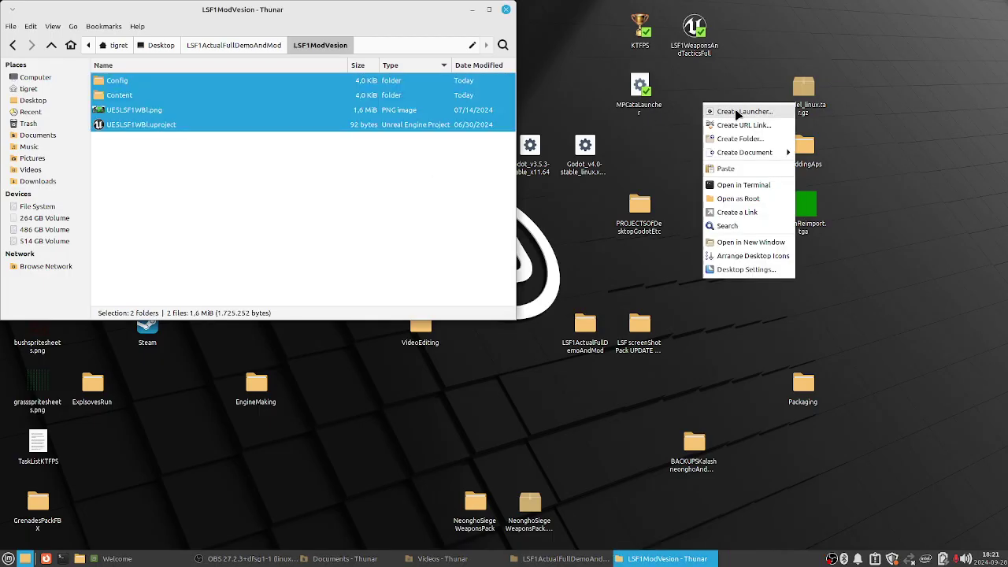
{"action": "left_click", "coordinate": [732, 116]}
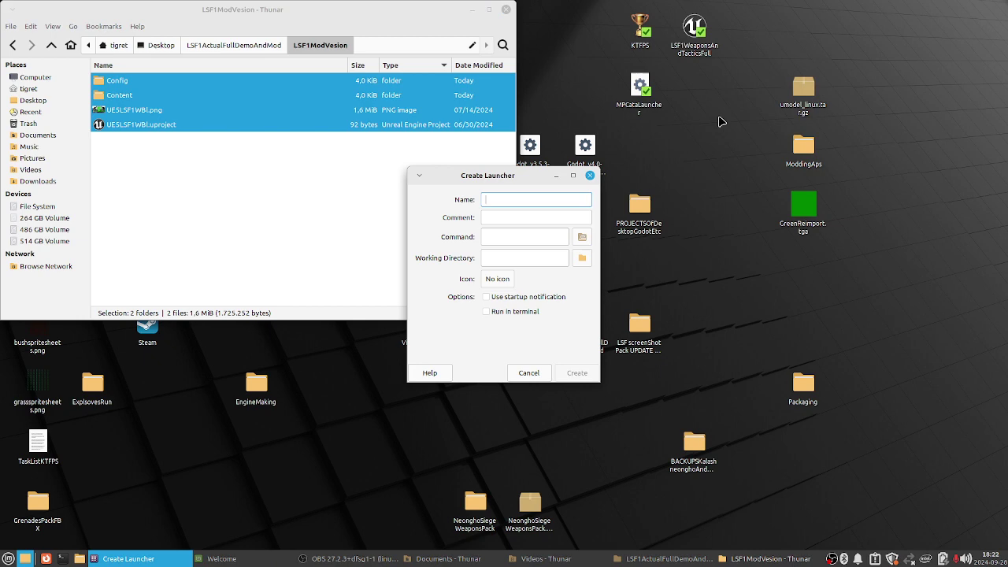
{"action": "type", "text": "LSF1ModVersionLauncher"}
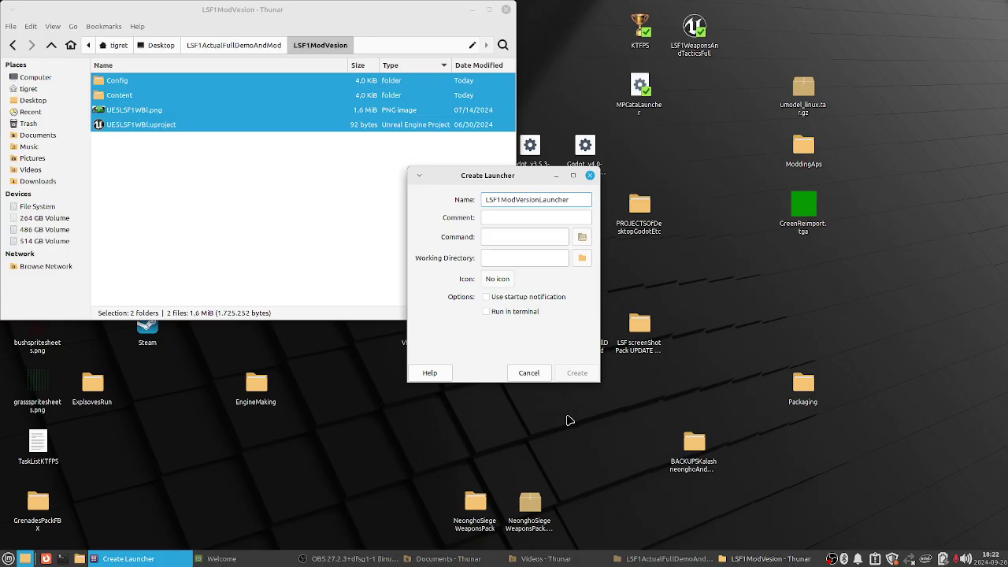
- Assign the ac-adapter icon to the new launcher
{"action": "left_click", "coordinate": [493, 285]}
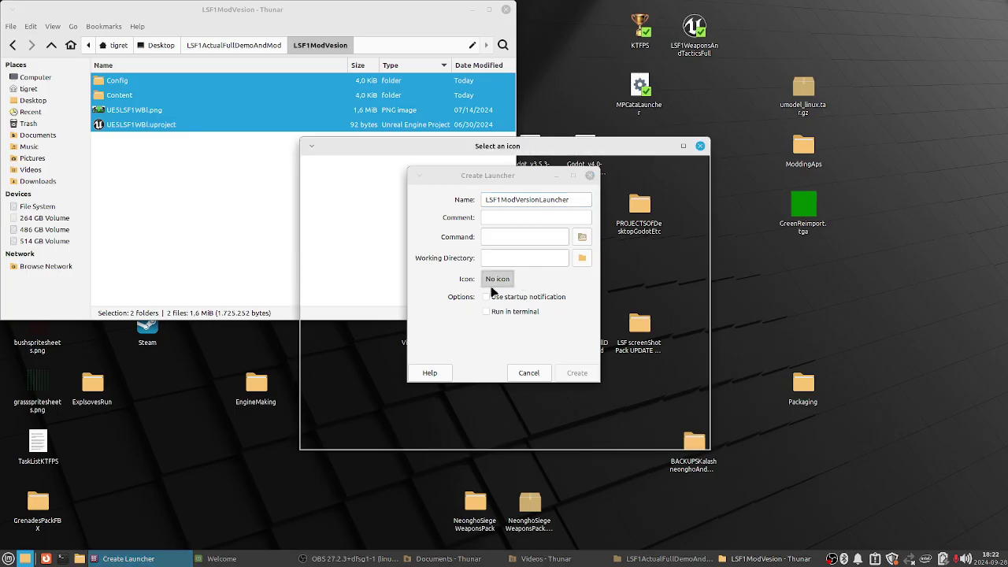
{"action": "scroll", "coordinate": [508, 327], "scroll_direction": "down", "scroll_amount": 3}
{"action": "scroll", "coordinate": [506, 323], "scroll_direction": "up", "scroll_amount": 3}
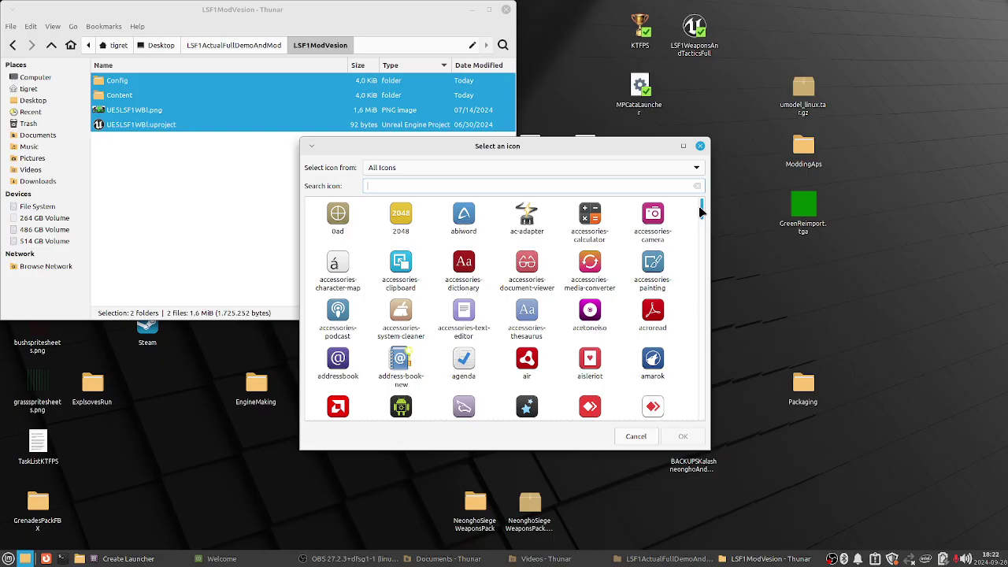
{"action": "left_click", "coordinate": [529, 221]}
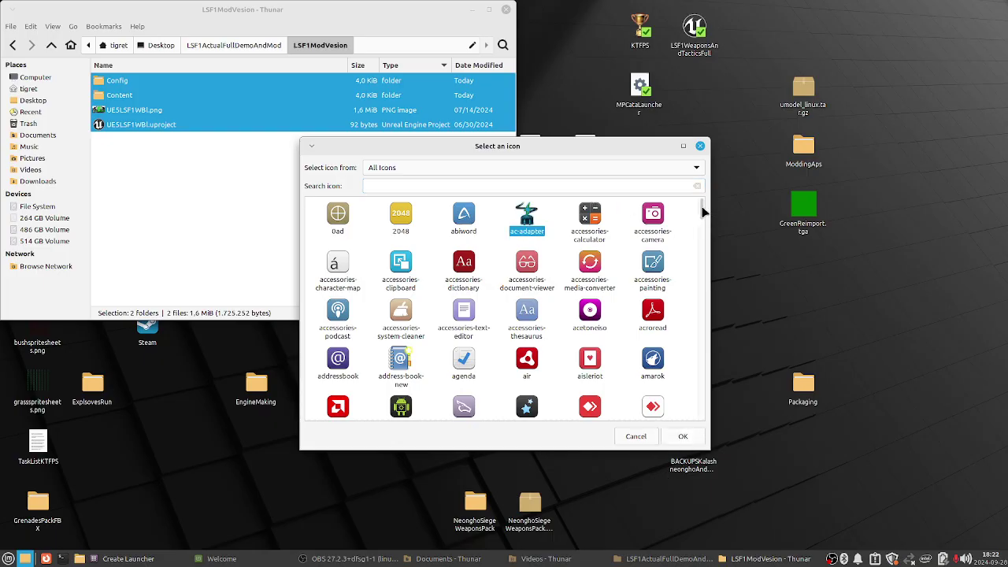
{"action": "mouse_move", "coordinate": [703, 208]}
{"action": "left_mouse_down"}
{"action": "mouse_move", "coordinate": [699, 417]}
{"action": "mouse_move", "coordinate": [689, 426]}
{"action": "mouse_move", "coordinate": [700, 198]}
{"action": "left_mouse_up"}
{"action": "left_click", "coordinate": [682, 437]}
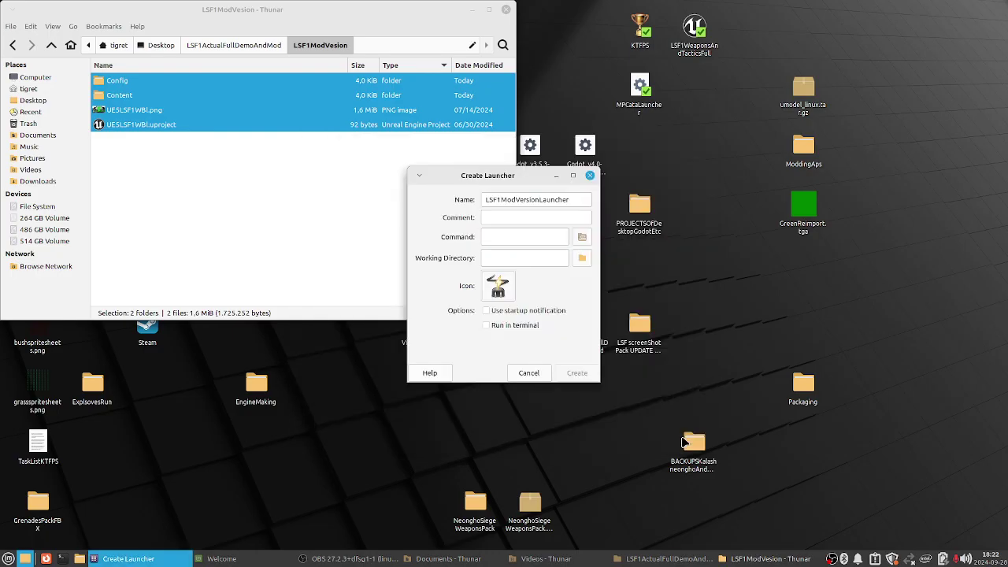
- Copy the launch command from the LSF1WeaponsAndTacticsFull launcher's properties into the new launcher's command
{"action": "right_click", "coordinate": [684, 44]}
{"action": "left_click", "coordinate": [724, 228]}
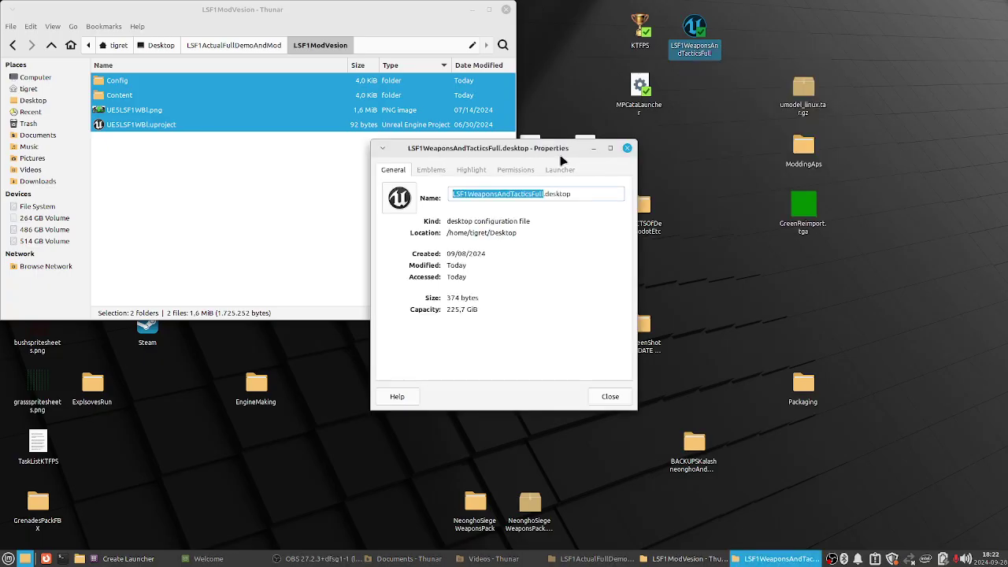
{"action": "left_click_drag", "start_coordinate": [559, 154], "coordinate": [258, 234]}
{"action": "left_click", "coordinate": [273, 251]}
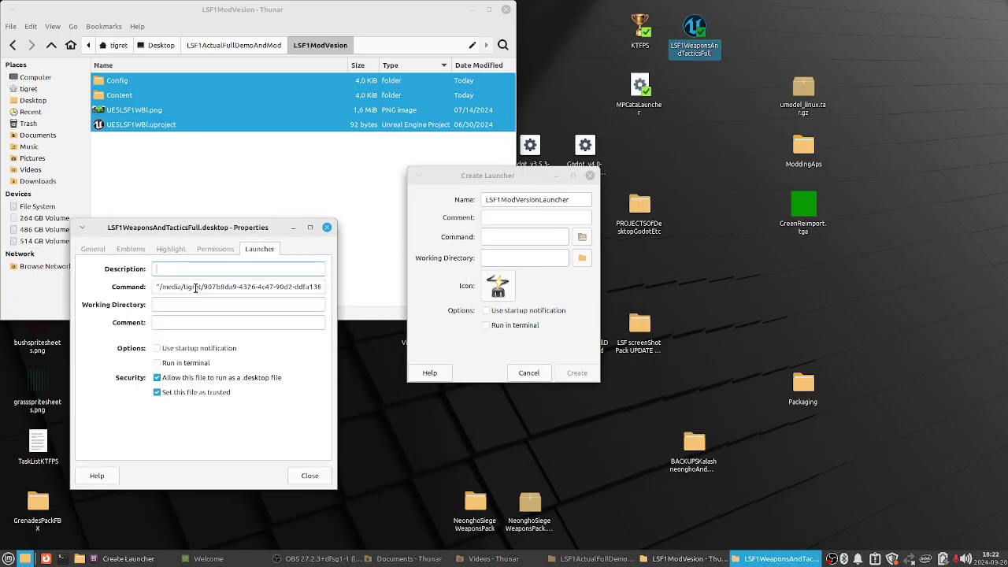
{"action": "triple_click", "coordinate": [157, 286]}
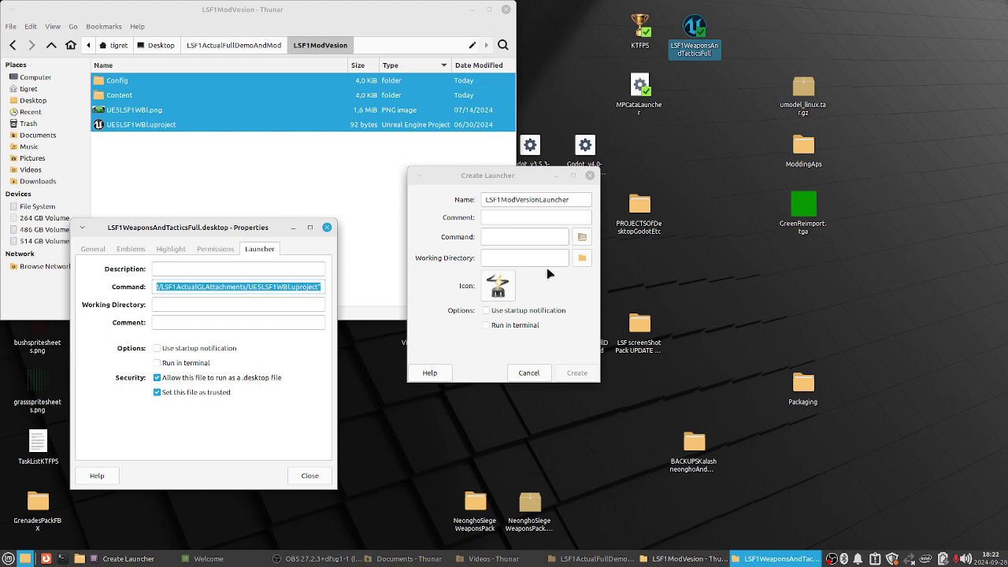
{"action": "left_click", "coordinate": [513, 236]}
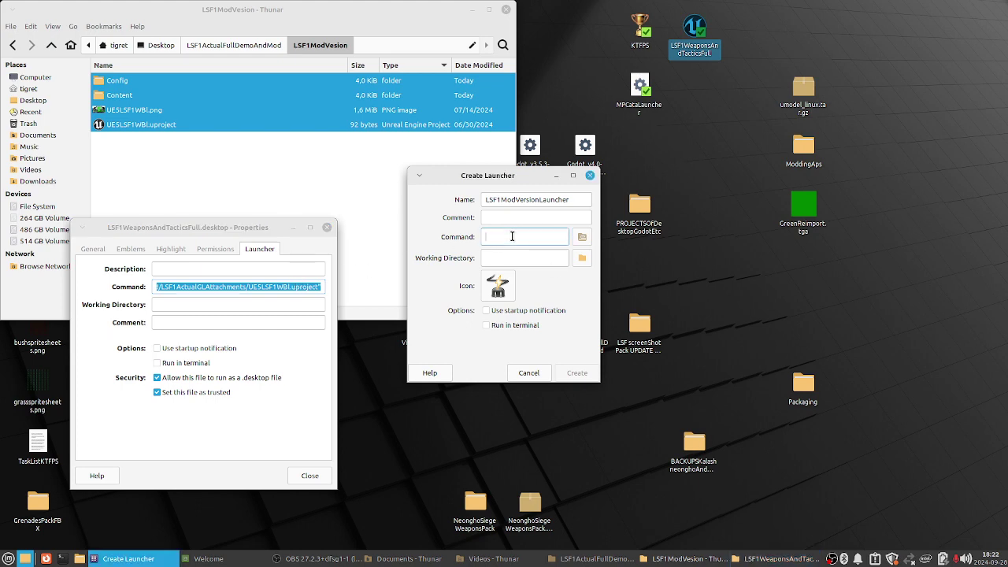
{"action": "key", "text": "ctrl+v"}
- In the new launcher's command, replace the project folder LSF1ActualGLAttachments with LSF1ModVersion
{"action": "left_click", "coordinate": [572, 175]}
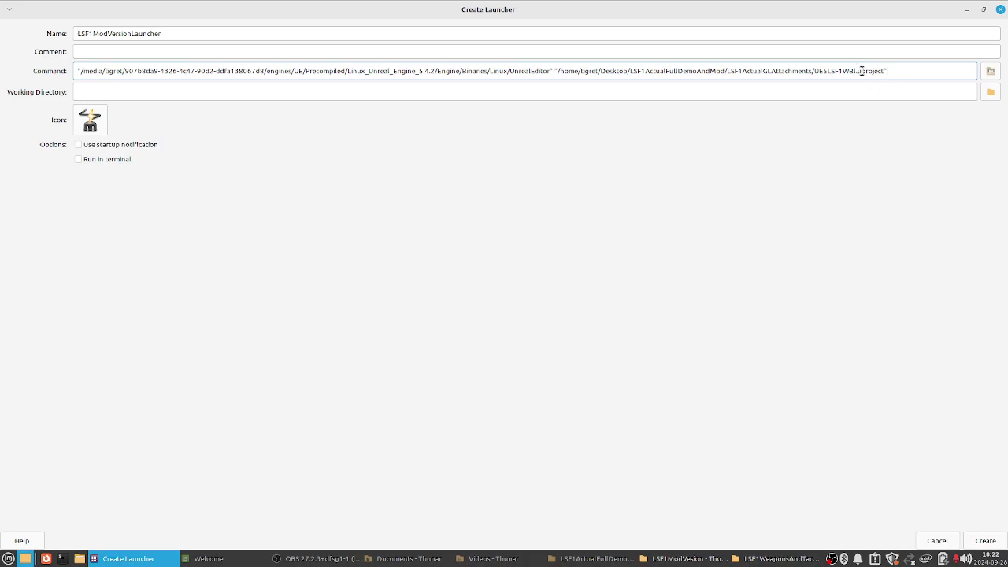
{"action": "left_click_drag", "start_coordinate": [810, 70], "coordinate": [753, 64]}
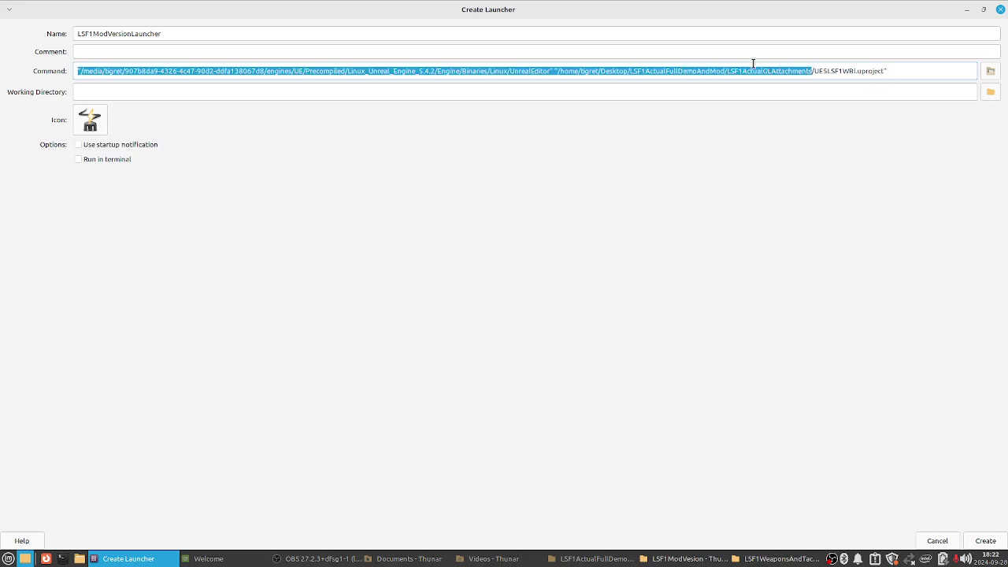
{"action": "left_click", "coordinate": [742, 70], "text": "shift"}
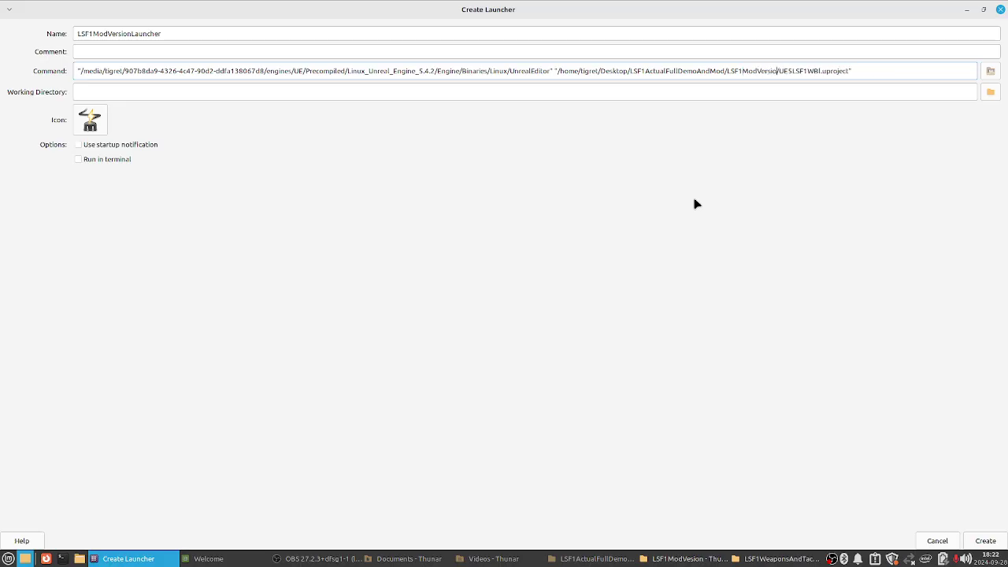
{"action": "type", "text": "n"}
{"action": "left_click", "coordinate": [984, 10]}
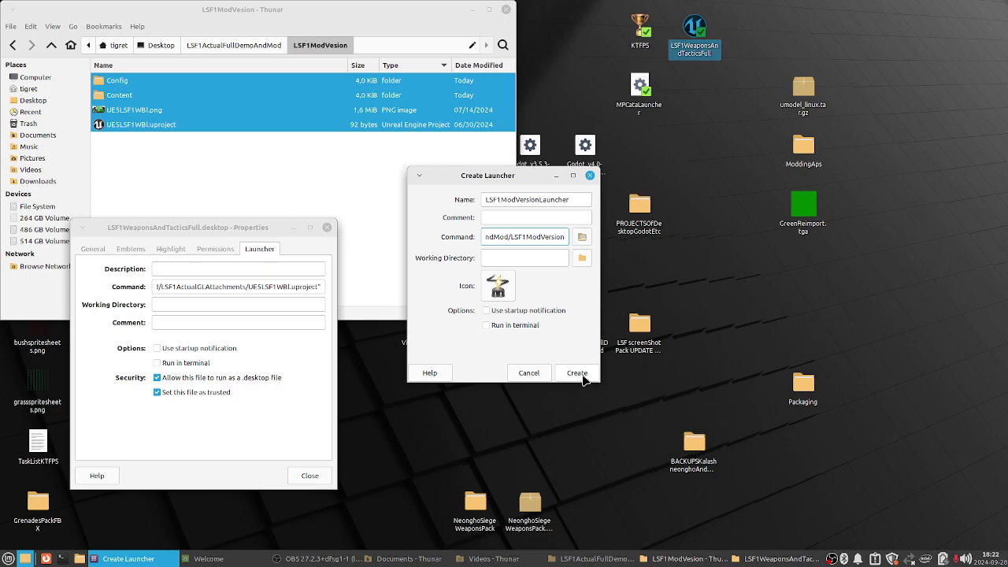
- Check the end of the command, enable running in terminal and create the launcher
{"action": "left_click_drag", "start_coordinate": [519, 236], "coordinate": [612, 233]}
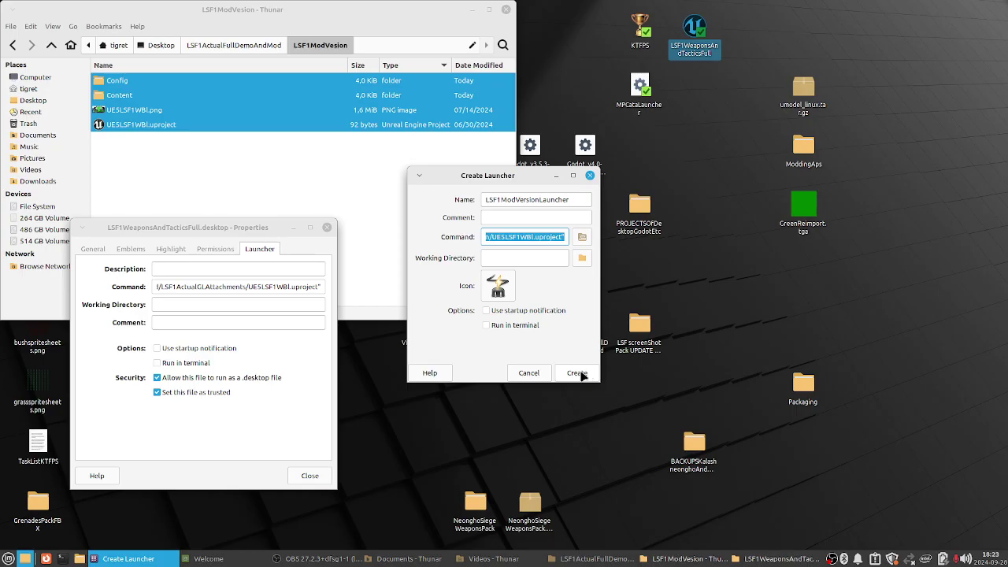
{"action": "left_click", "coordinate": [506, 329]}
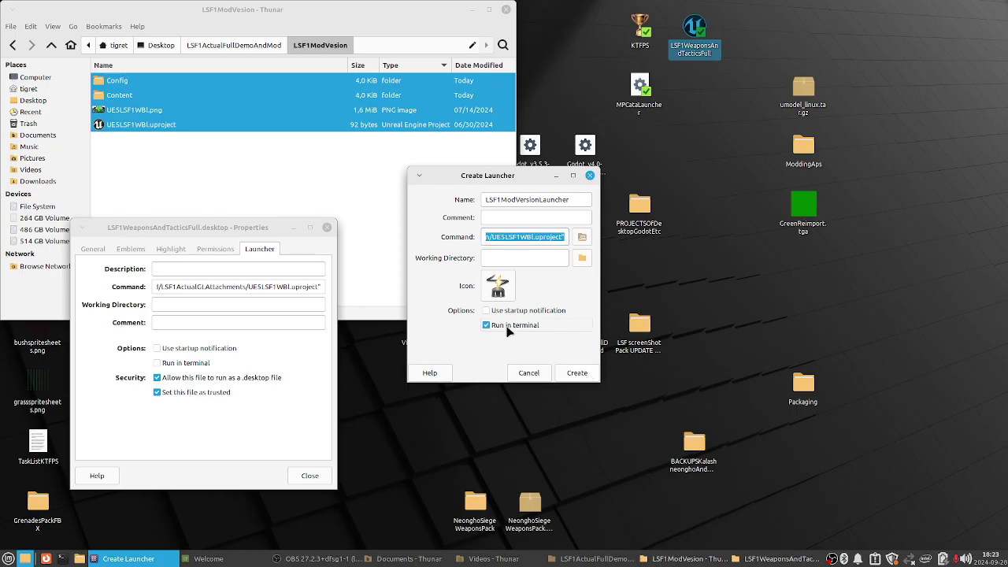
{"action": "left_click", "coordinate": [574, 378]}
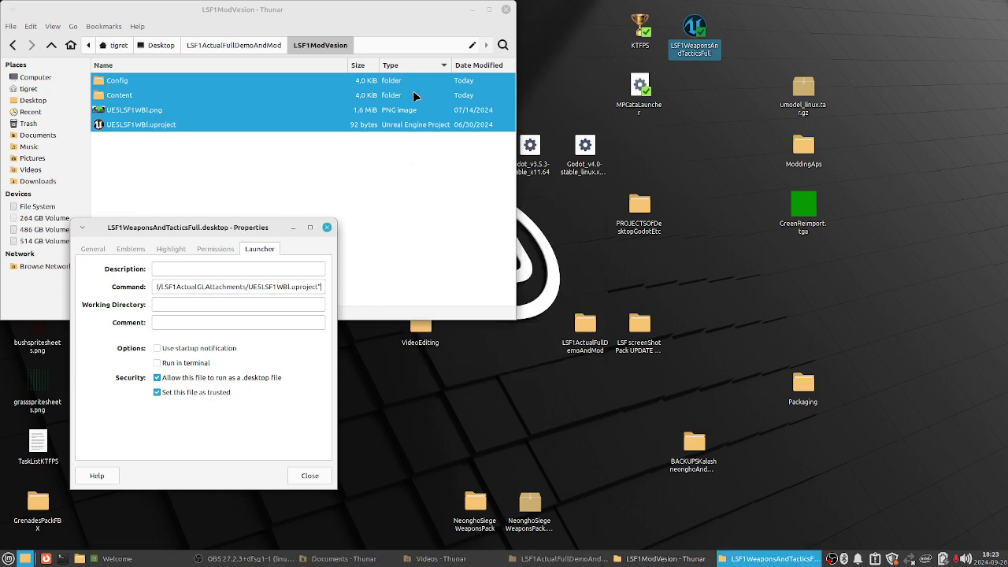
- Move the open windows aside and place the new launcher icon directly below LSF1WeaponsAndTacticsFull on the desktop
{"action": "left_click_drag", "start_coordinate": [293, 10], "coordinate": [590, 558]}
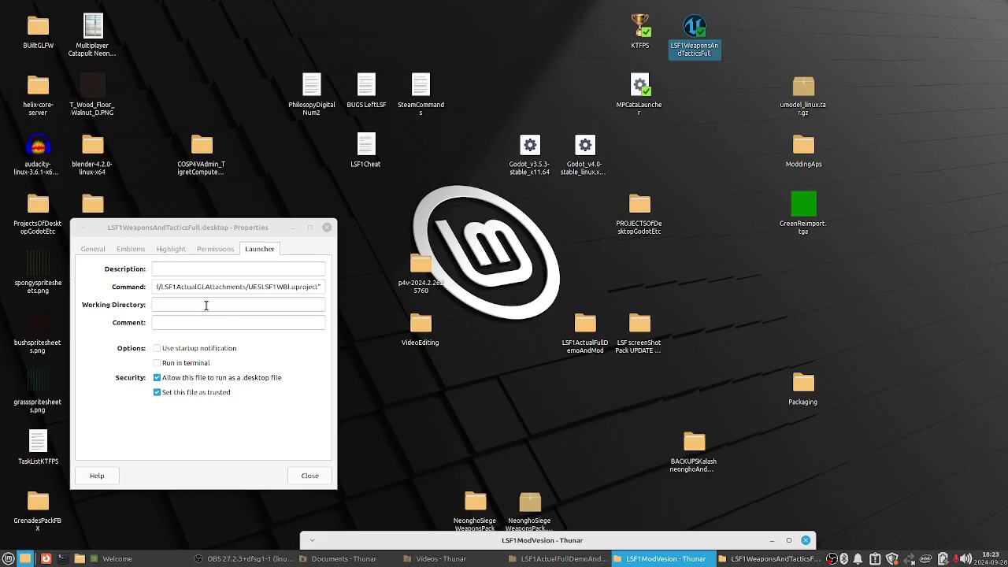
{"action": "left_click_drag", "start_coordinate": [200, 228], "coordinate": [439, 340]}
{"action": "left_click_drag", "start_coordinate": [92, 327], "coordinate": [694, 91]}
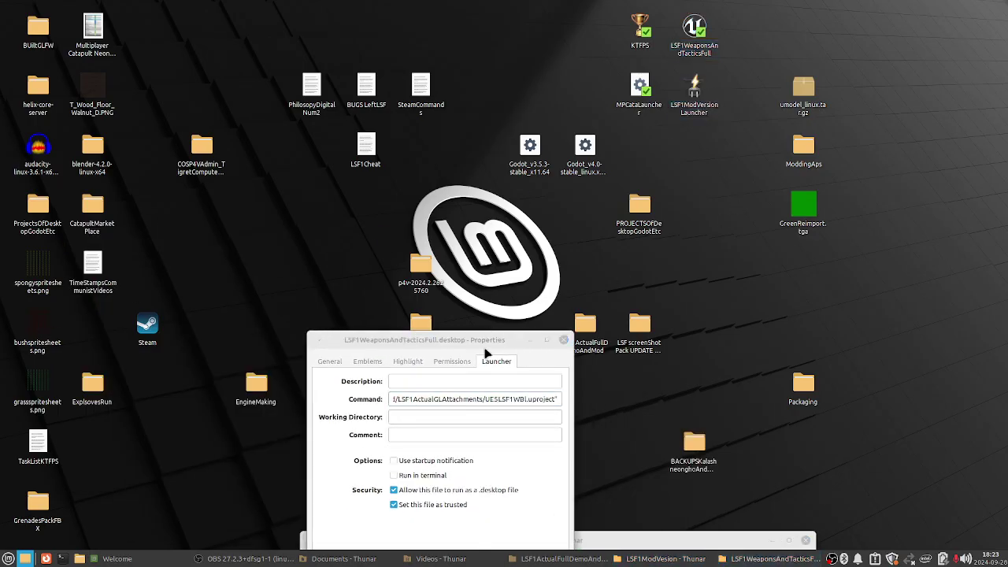
- Arrange the launcher properties and LSF1ModVesion folder windows side by side and clear the file selection
{"action": "left_click_drag", "start_coordinate": [478, 345], "coordinate": [277, 94]}
{"action": "left_click_drag", "start_coordinate": [623, 535], "coordinate": [623, 161]}
{"action": "left_click_drag", "start_coordinate": [690, 163], "coordinate": [754, 151]}
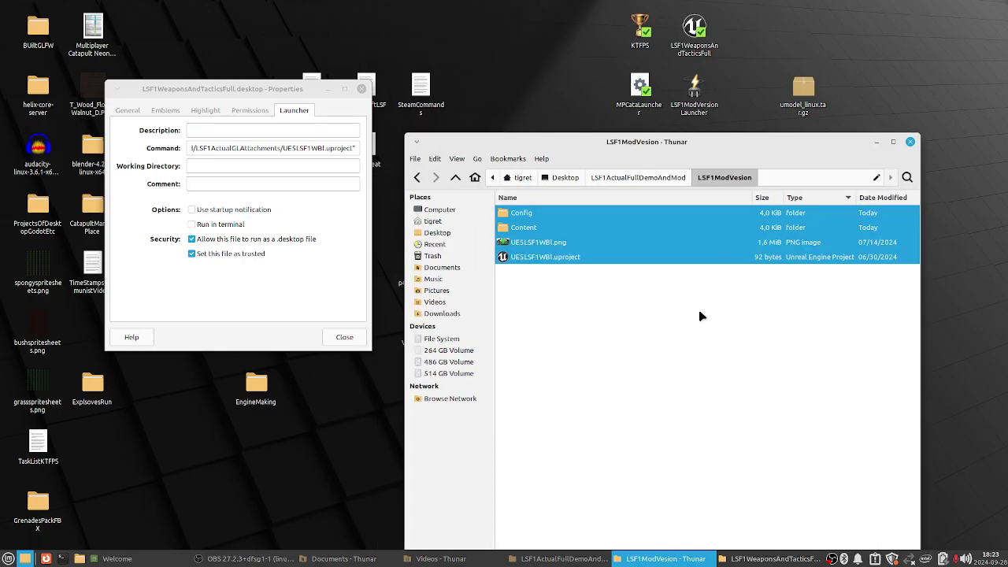
{"action": "left_click", "coordinate": [681, 369]}
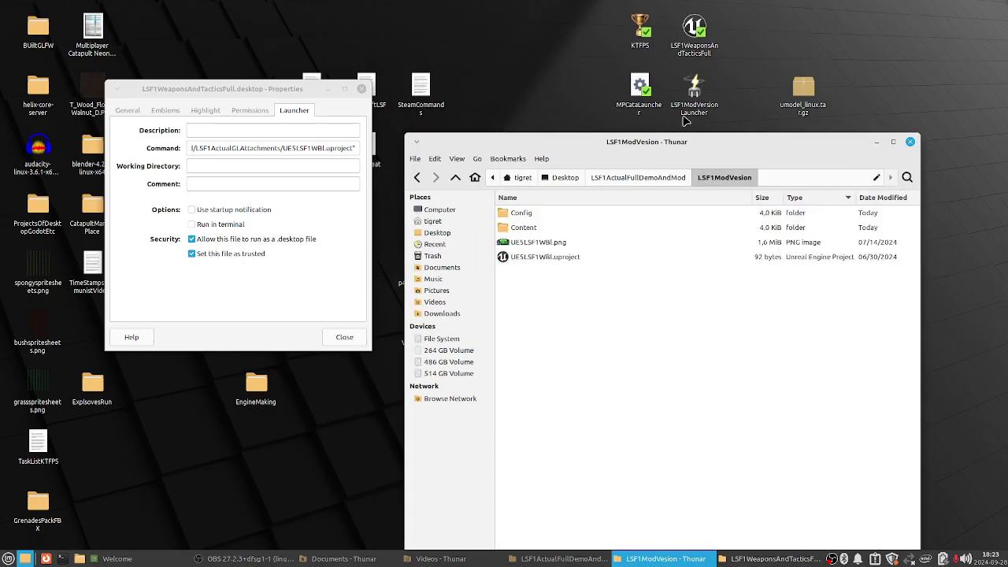
- Browse the 514 GB volume to the Linux_Unreal_Engine_5.4.2 folder inside engines/UE/Precompiled
{"action": "left_click", "coordinate": [455, 373]}
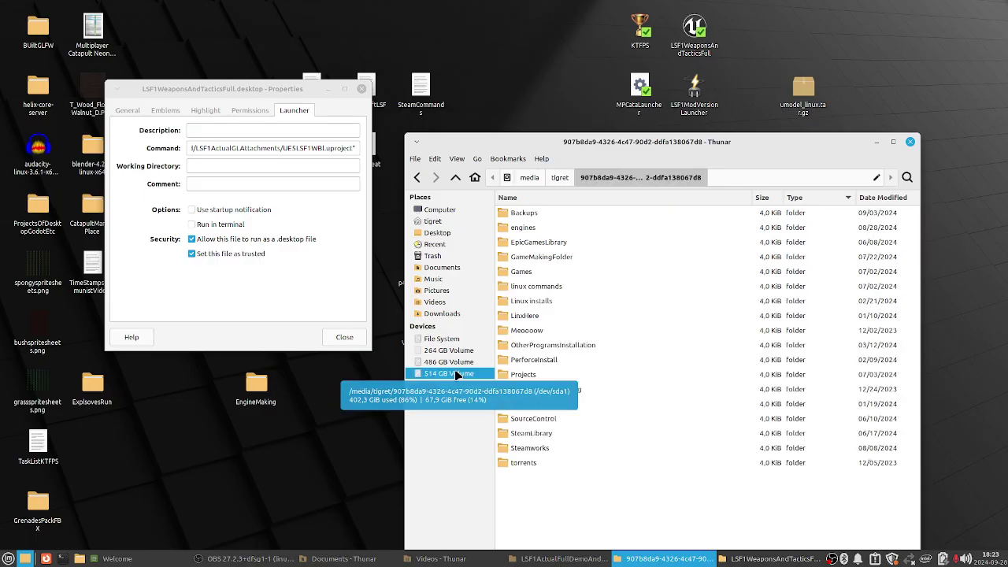
{"action": "double_click", "coordinate": [540, 229]}
{"action": "double_click", "coordinate": [534, 229]}
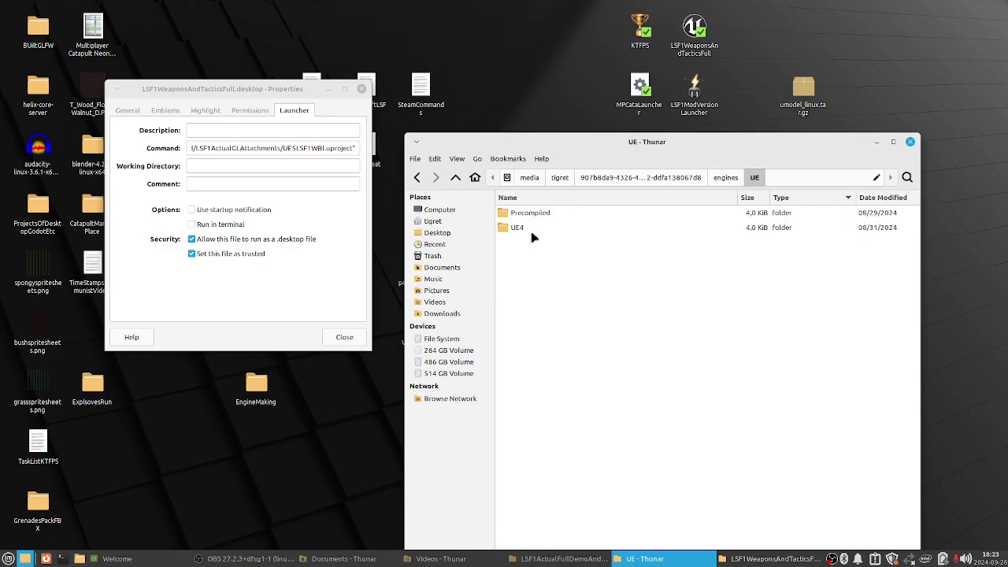
{"action": "double_click", "coordinate": [532, 213]}
{"action": "double_click", "coordinate": [534, 214]}
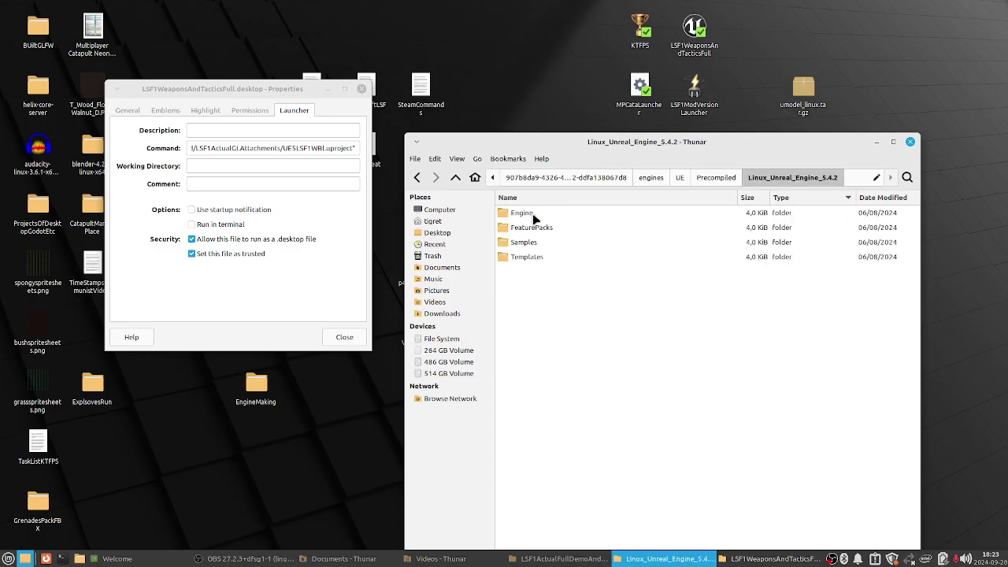
- Look into the UE4 folder under engines/UE and return to the engines folder
{"action": "left_click", "coordinate": [715, 177]}
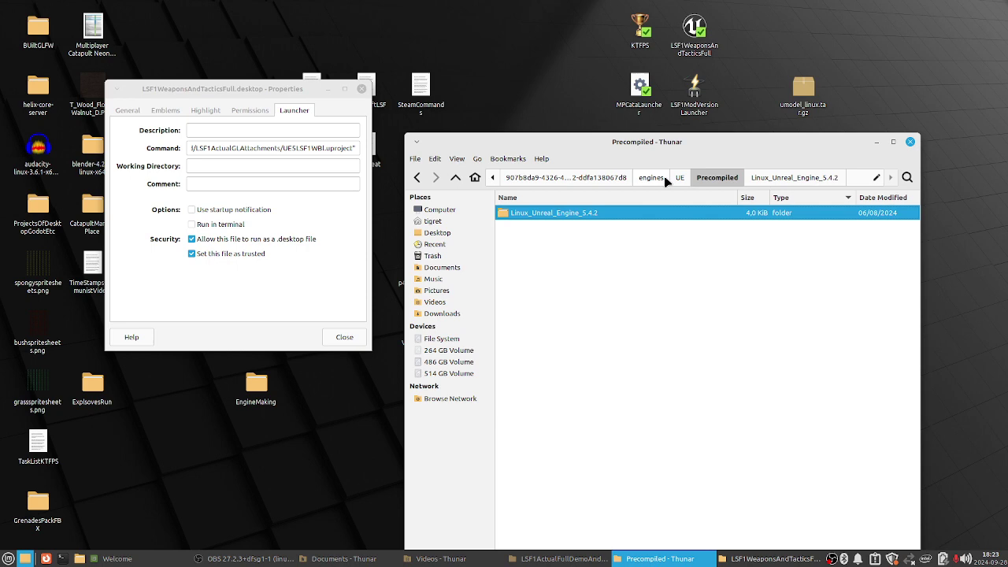
{"action": "left_click", "coordinate": [661, 179]}
{"action": "left_click", "coordinate": [682, 180]}
{"action": "double_click", "coordinate": [529, 228]}
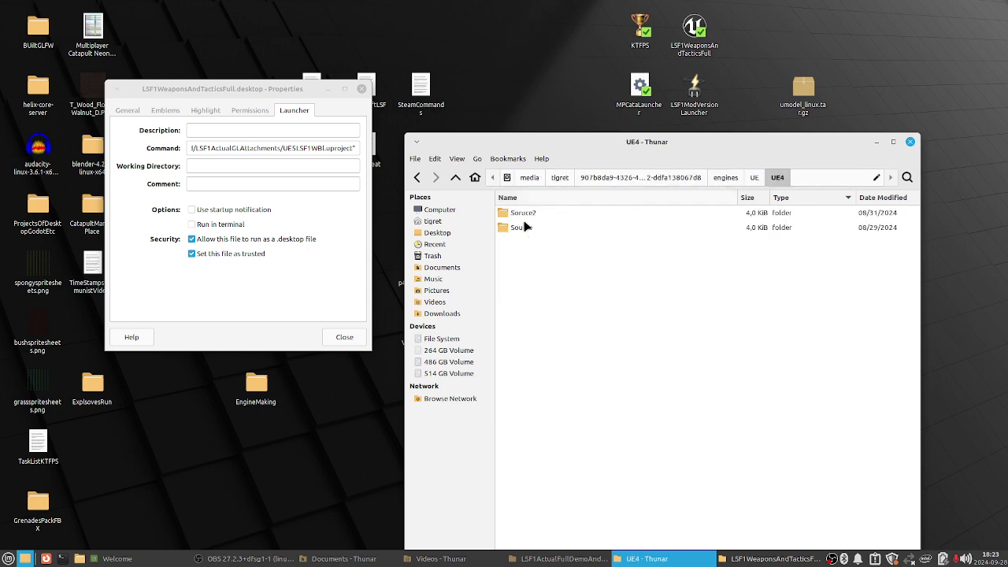
{"action": "left_click", "coordinate": [755, 177]}
{"action": "left_click", "coordinate": [725, 177]}
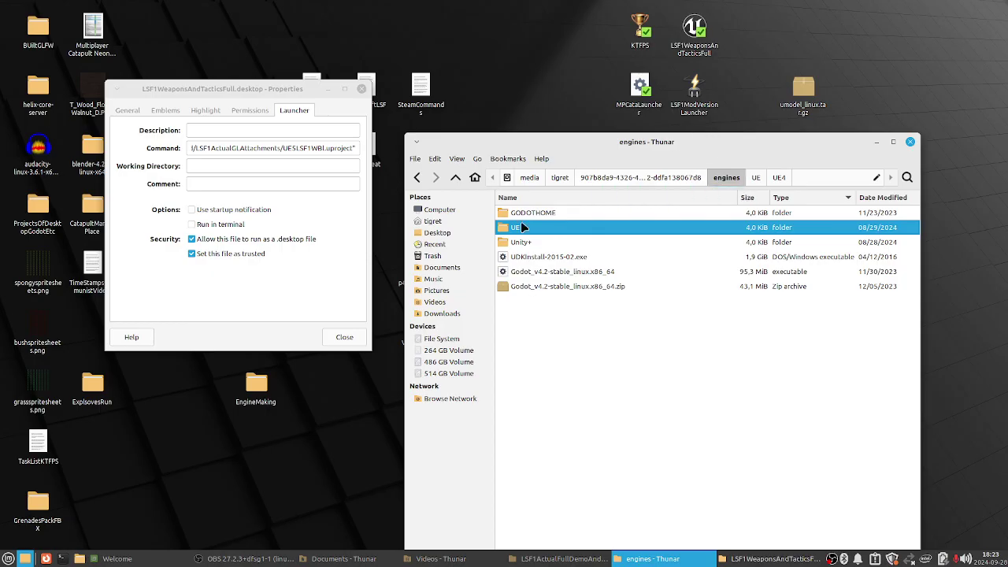
- Inspect the engine and project paths in the LSF1ModVersionLauncher command in its properties, maximizing the window, and close it
{"action": "right_click", "coordinate": [693, 114]}
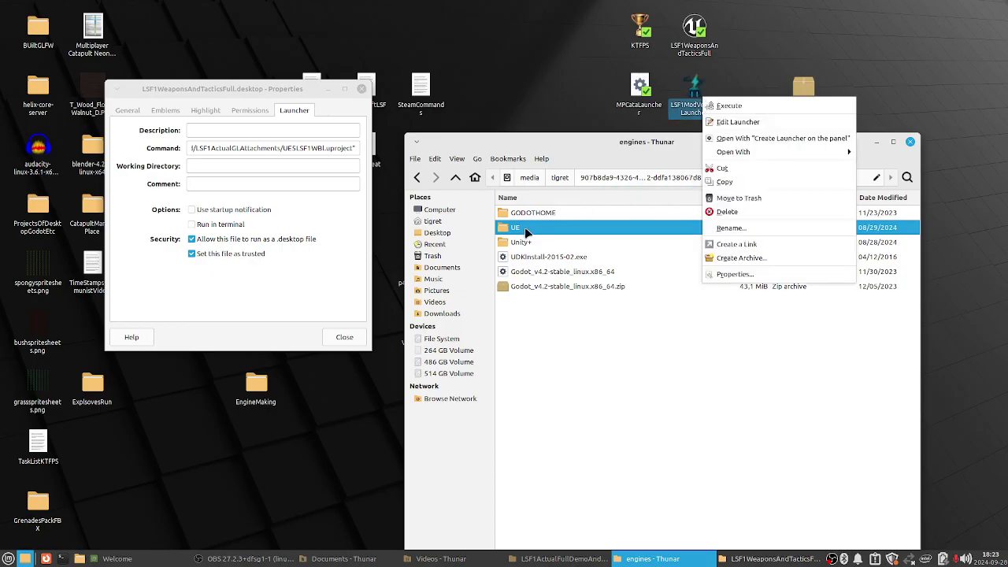
{"action": "left_click", "coordinate": [651, 125]}
{"action": "right_click", "coordinate": [699, 114]}
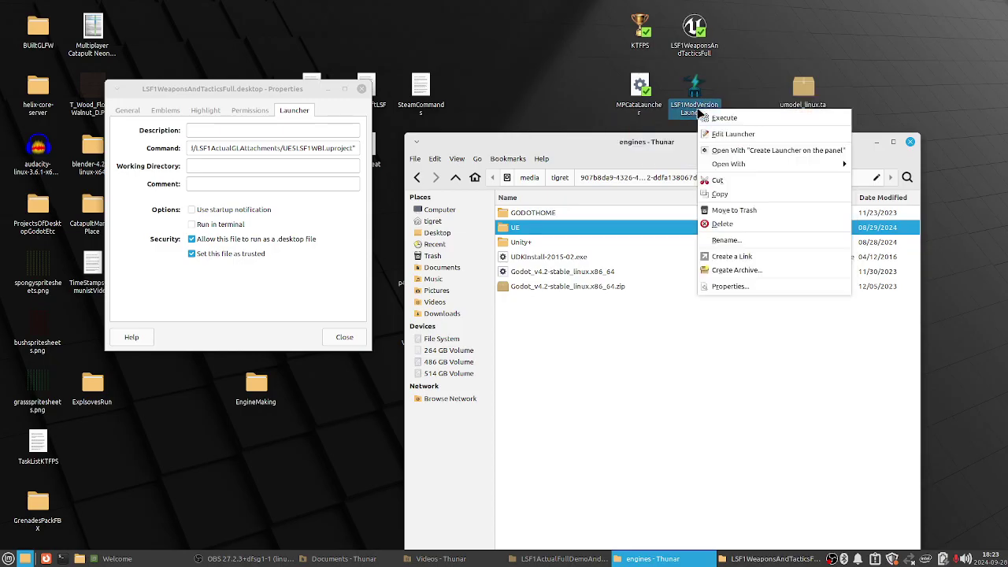
{"action": "left_click", "coordinate": [760, 288]}
{"action": "scroll", "coordinate": [556, 169], "scroll_direction": "down", "scroll_amount": 4}
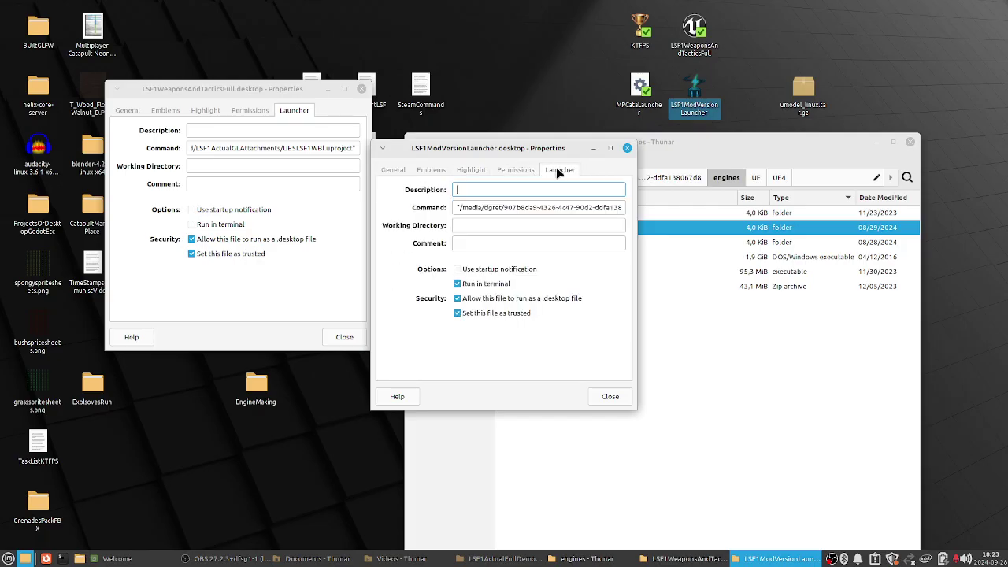
{"action": "left_click_drag", "start_coordinate": [458, 207], "coordinate": [615, 207]}
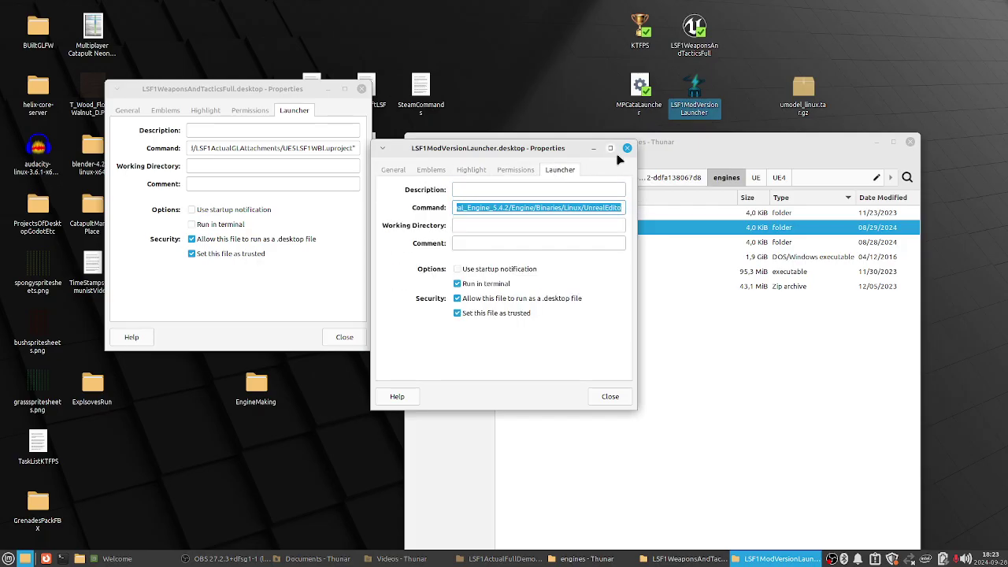
{"action": "left_click", "coordinate": [610, 148]}
{"action": "left_click", "coordinate": [562, 68]}
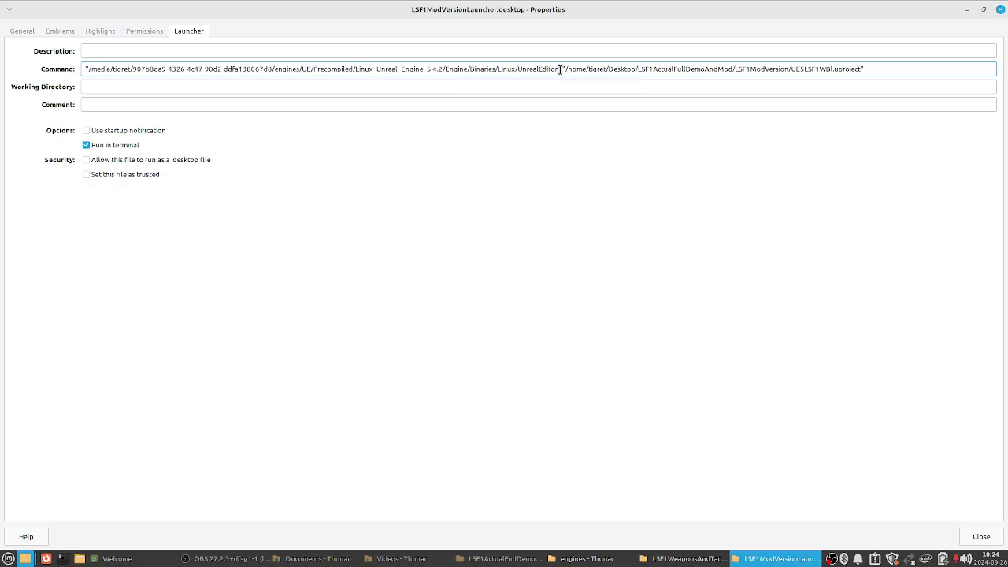
{"action": "left_click_drag", "start_coordinate": [561, 69], "coordinate": [69, 45]}
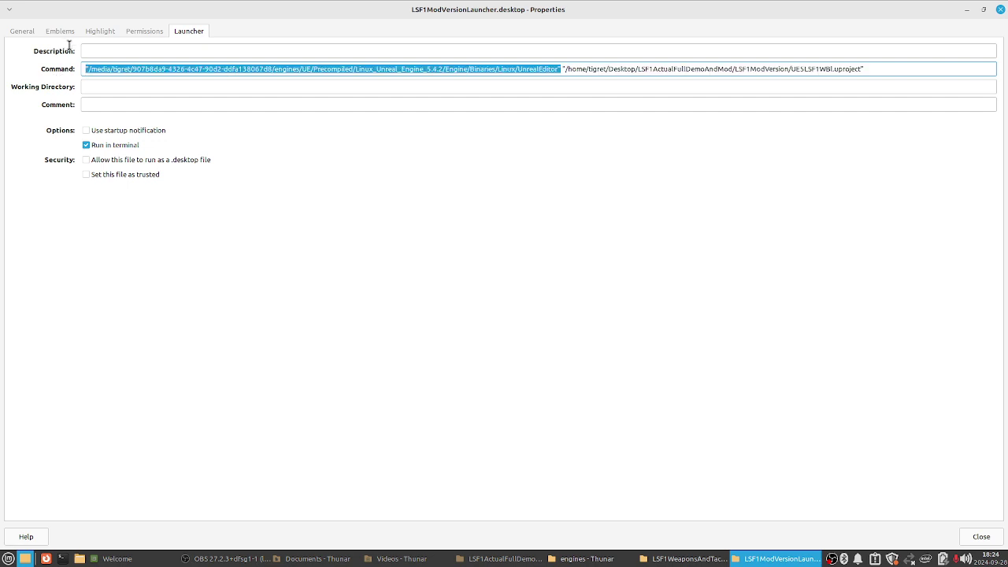
{"action": "left_click_drag", "start_coordinate": [562, 69], "coordinate": [977, 68]}
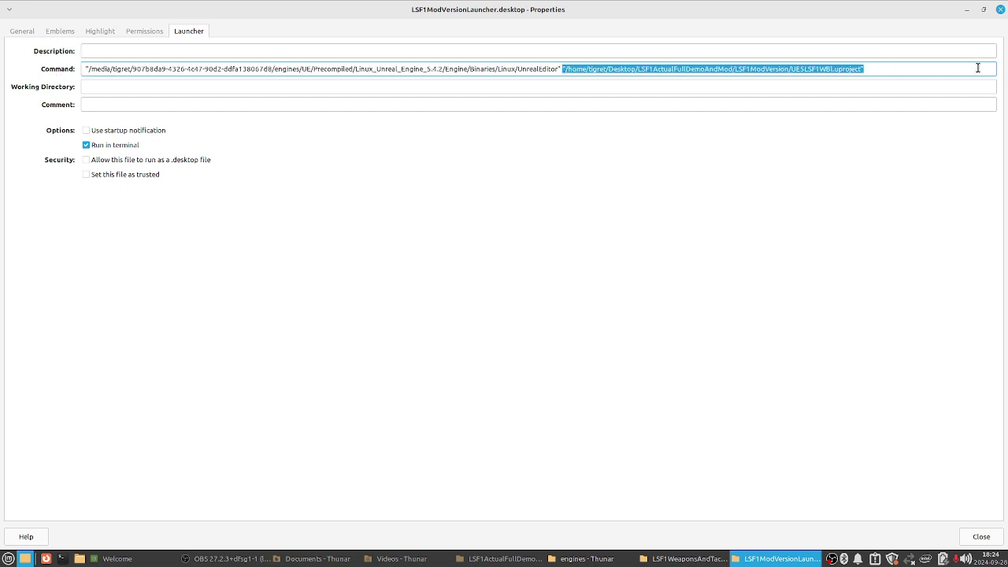
{"action": "left_click", "coordinate": [1000, 9]}
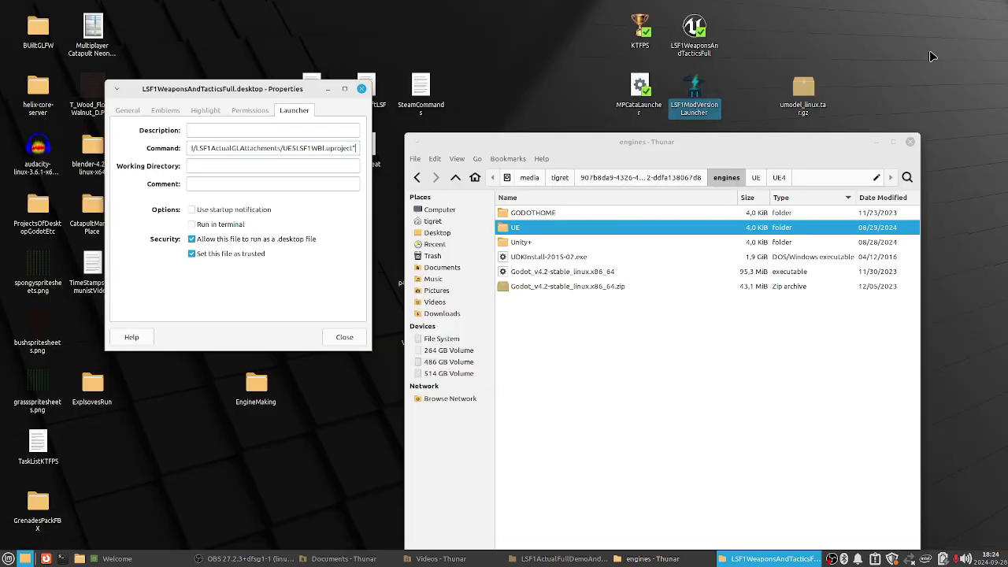
- Try launching LSF1ModVersionLauncher despite the untrusted launcher warning and check its permissions in the properties
{"action": "double_click", "coordinate": [697, 93]}
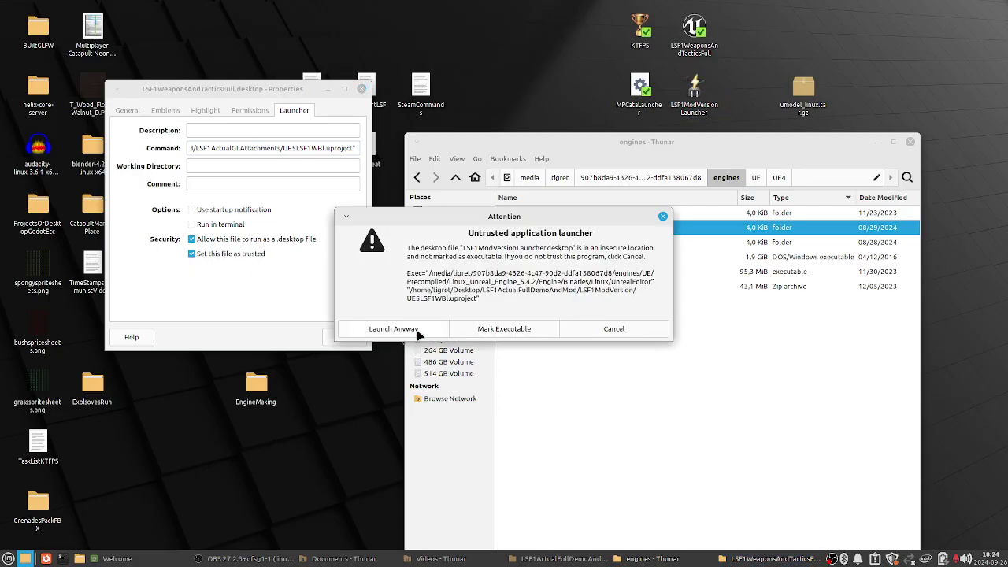
{"action": "left_click", "coordinate": [394, 329]}
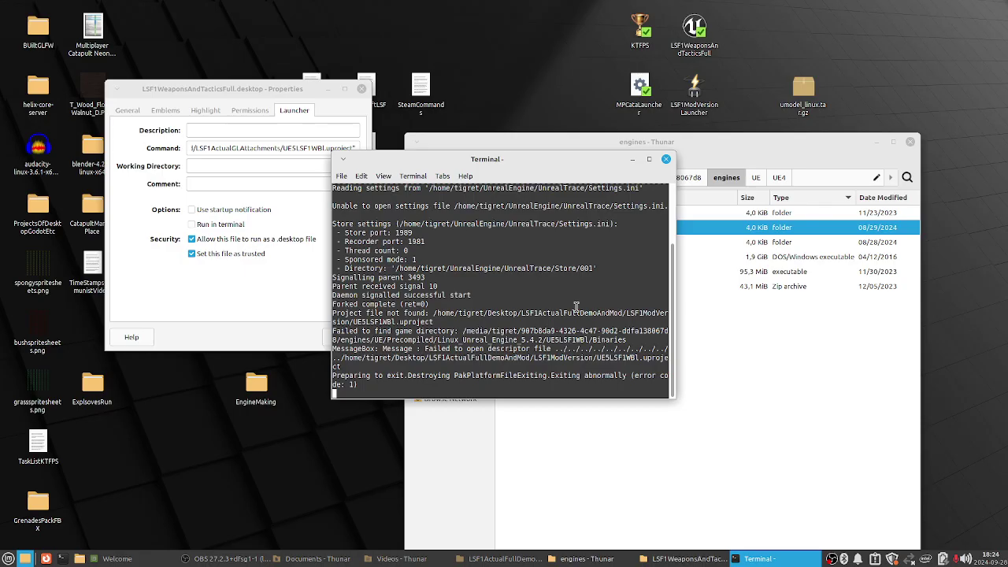
{"action": "right_click", "coordinate": [694, 93]}
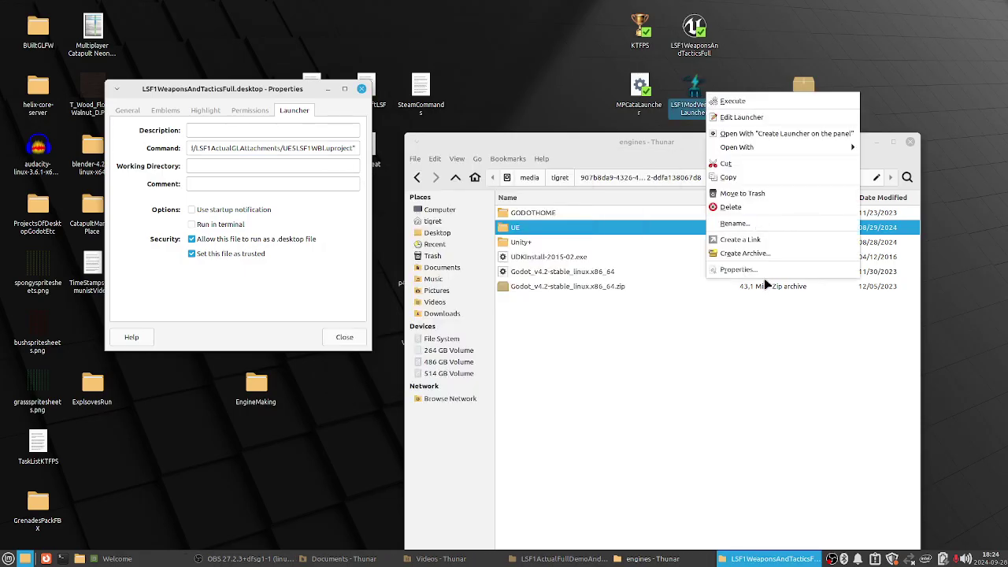
{"action": "left_click", "coordinate": [753, 270]}
{"action": "left_click", "coordinate": [528, 171]}
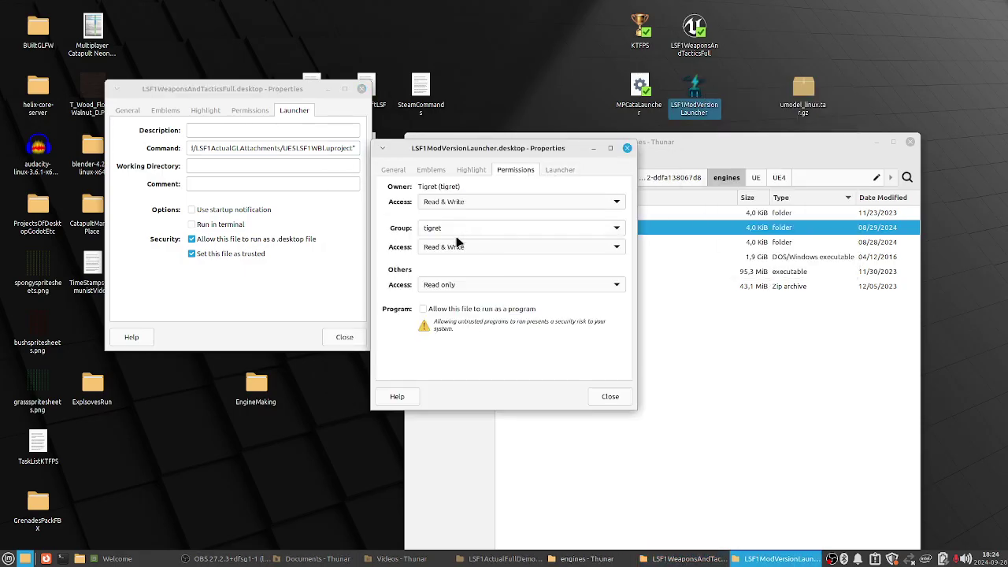
{"action": "left_click", "coordinate": [608, 397]}
- Move the file manager window slightly away from the desktop icons, run LSF1ModVersionLauncher and mark it executable
{"action": "left_click_drag", "start_coordinate": [673, 144], "coordinate": [682, 178]}
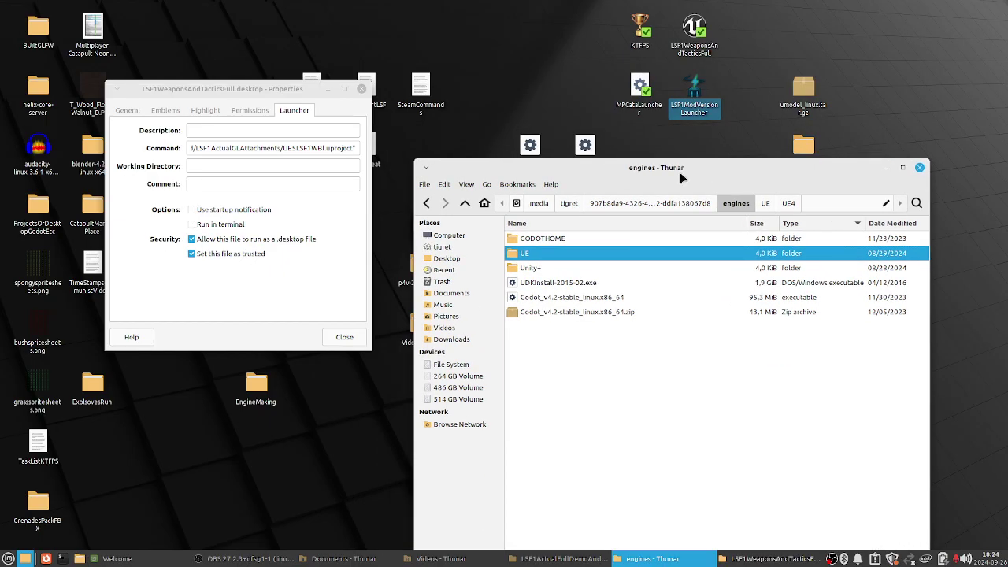
{"action": "double_click", "coordinate": [693, 90]}
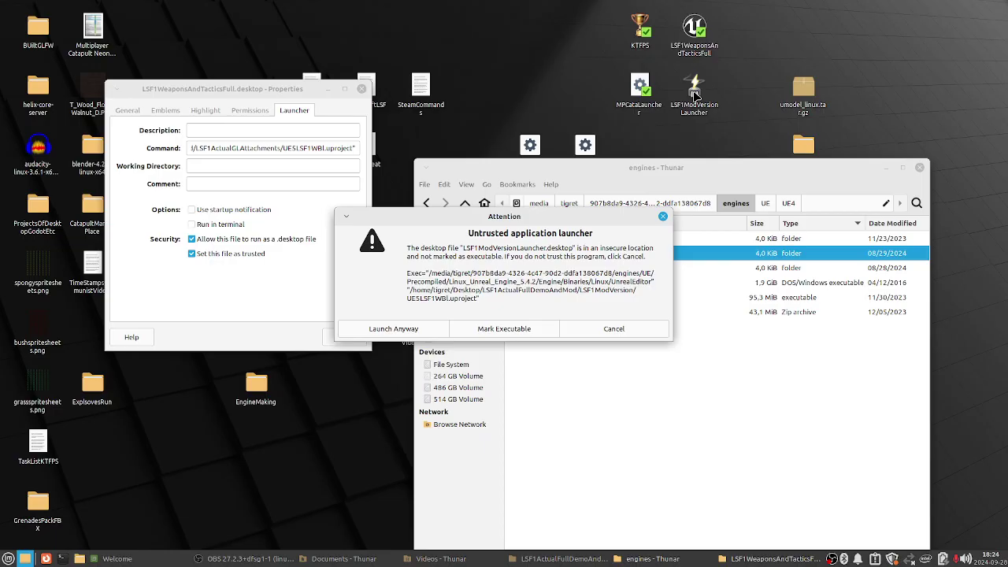
{"action": "left_click", "coordinate": [484, 330]}
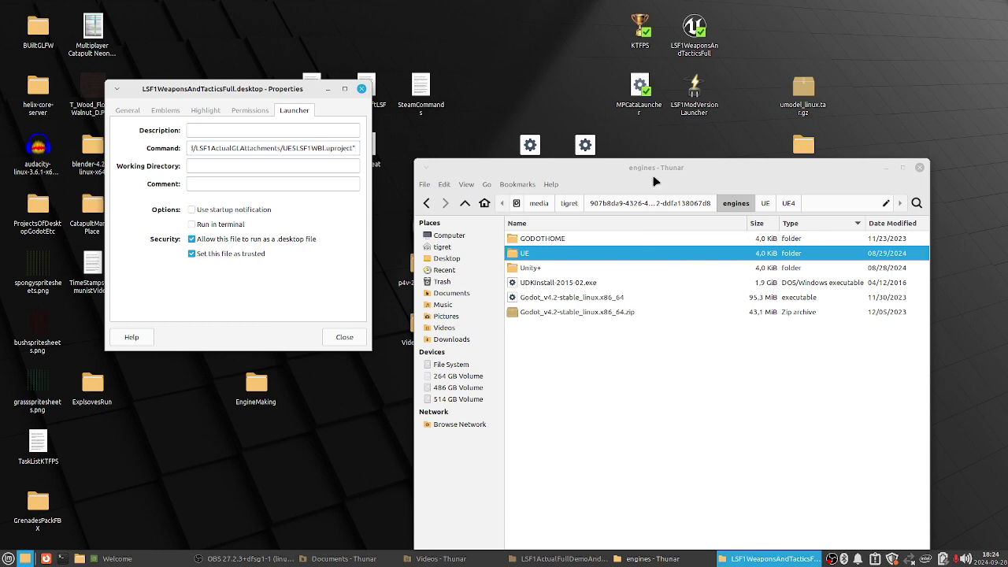
{"action": "left_click_drag", "start_coordinate": [658, 167], "coordinate": [681, 231]}
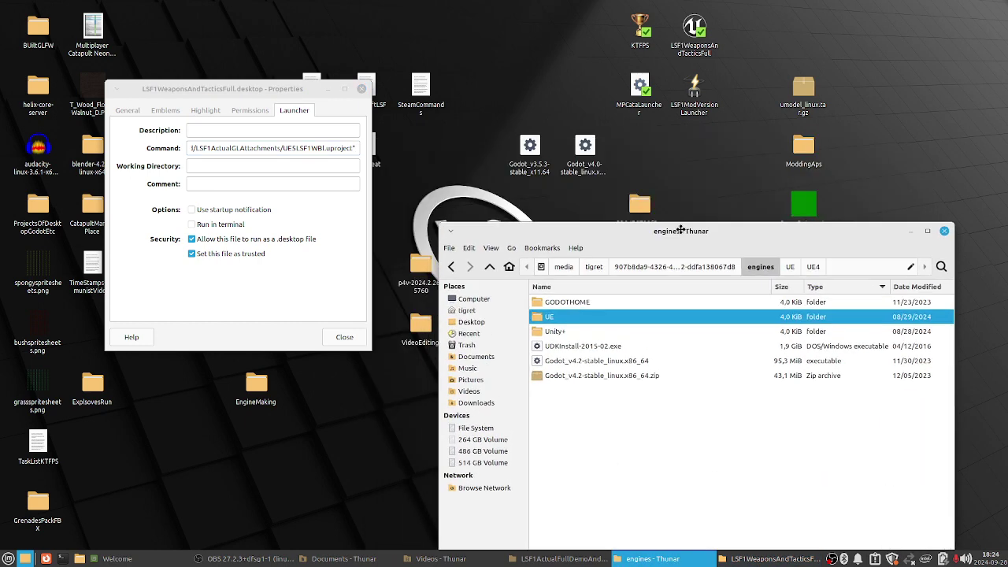
{"action": "double_click", "coordinate": [570, 317]}
{"action": "left_click", "coordinate": [754, 267]}
{"action": "left_click", "coordinate": [706, 268]}
{"action": "right_click", "coordinate": [693, 81]}
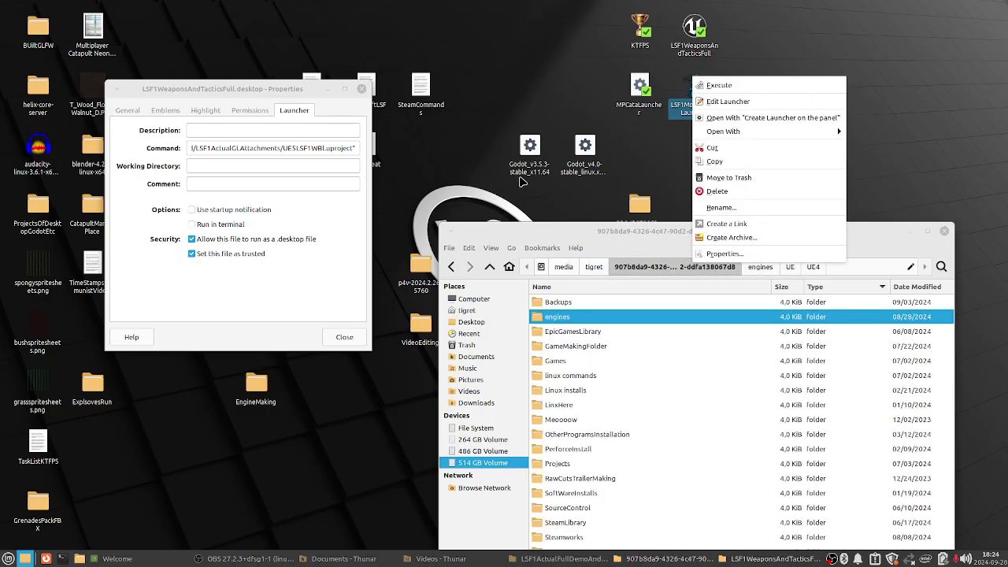
{"action": "left_click", "coordinate": [520, 178]}
- Move the file manager window out of the way and open the LSF1ActualFullDemoAndMod folder from the desktop
{"action": "left_click_drag", "start_coordinate": [592, 232], "coordinate": [683, 431]}
{"action": "left_click", "coordinate": [638, 335]}
{"action": "left_click", "coordinate": [586, 325]}
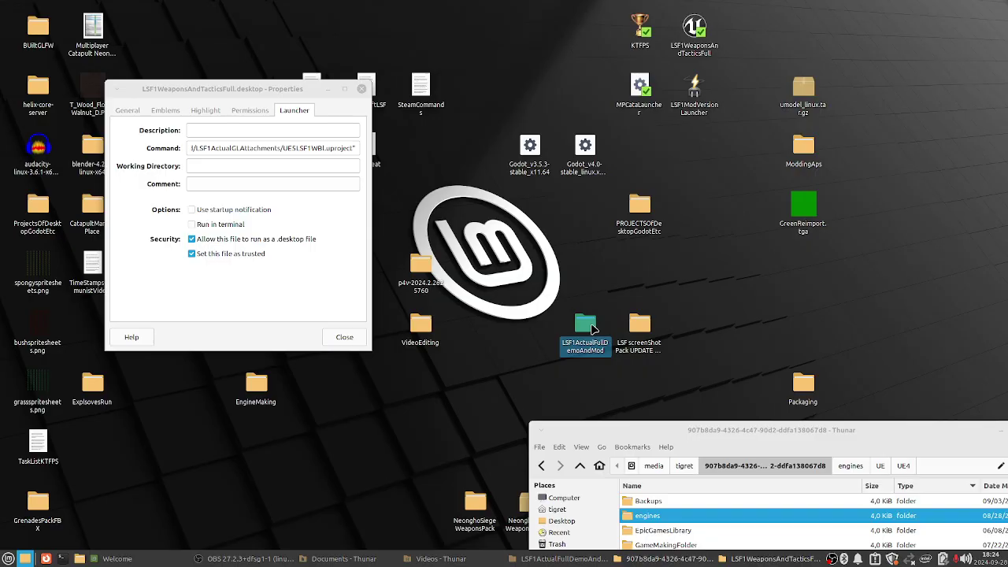
{"action": "double_click", "coordinate": [585, 324]}
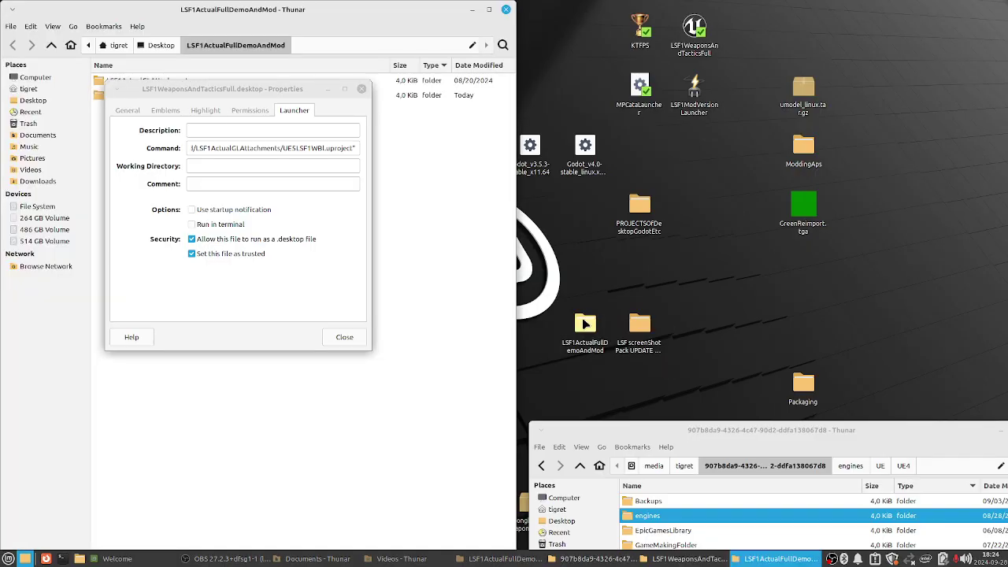
- Rename the misspelled LSF1ModVesion folder to LSF1ModVersion
{"action": "left_click", "coordinate": [132, 96]}
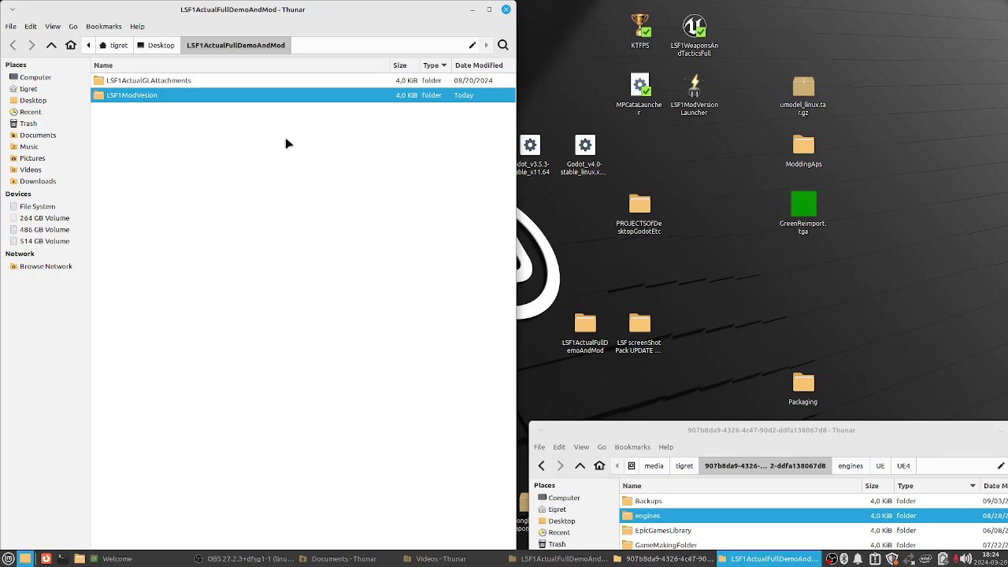
{"action": "right_click", "coordinate": [144, 97]}
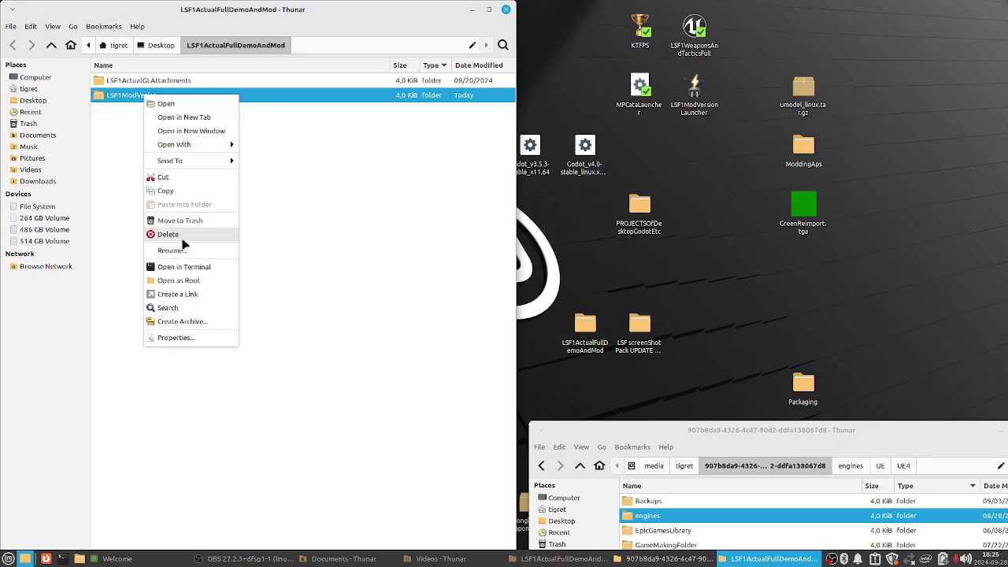
{"action": "left_click", "coordinate": [172, 250]}
{"action": "left_click", "coordinate": [261, 363]}
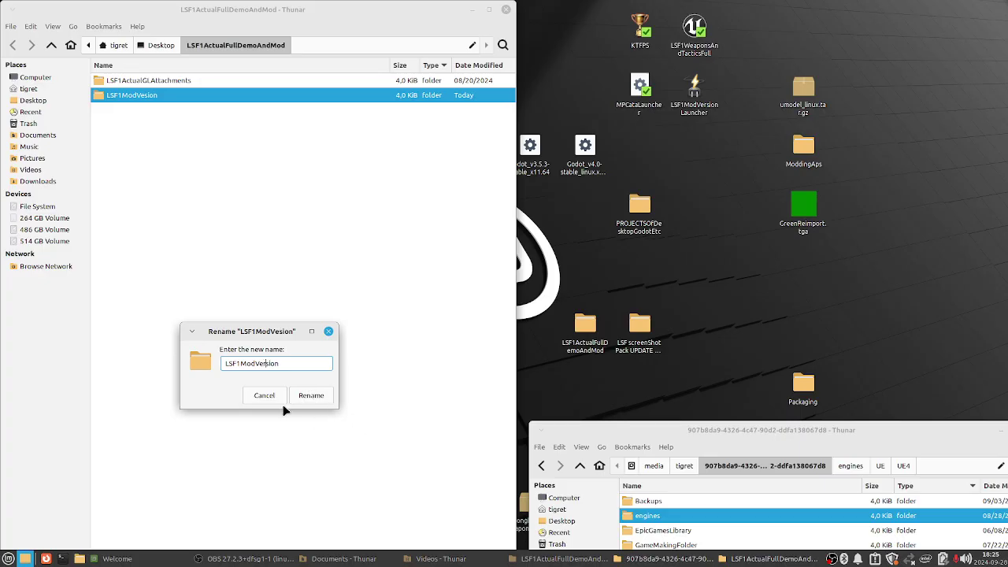
{"action": "left_click", "coordinate": [311, 398]}
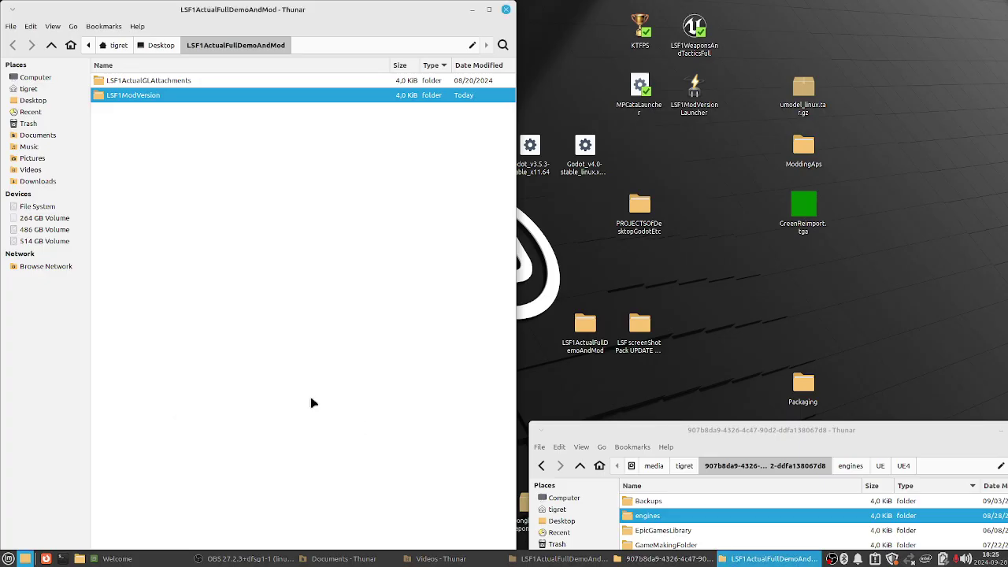
- Minimize the folder window, open the project through LSF1ModVersionLauncher, close the message log and dismiss the new plugins notification
{"action": "left_click", "coordinate": [471, 9]}
{"action": "double_click", "coordinate": [694, 96]}
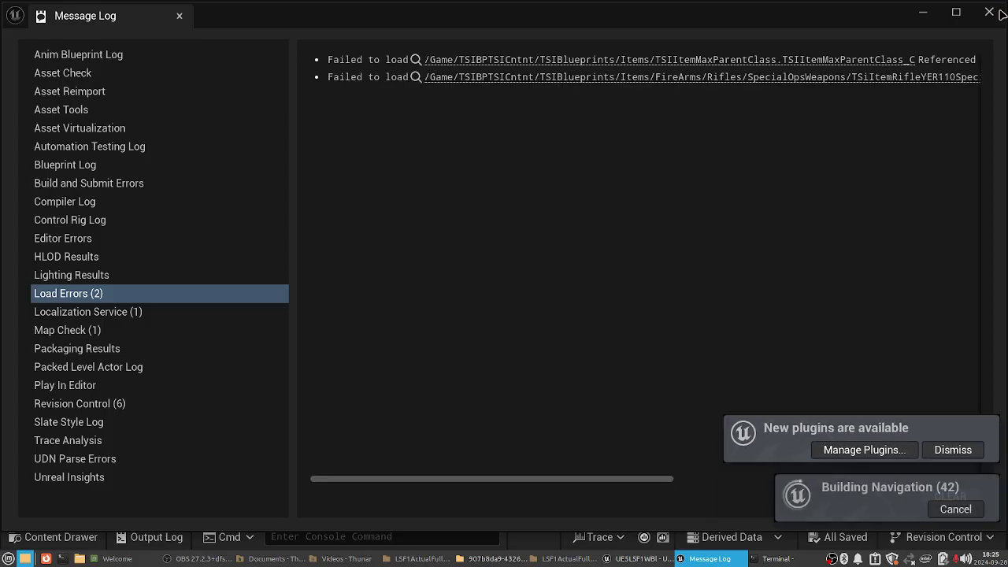
{"action": "left_click", "coordinate": [997, 12]}
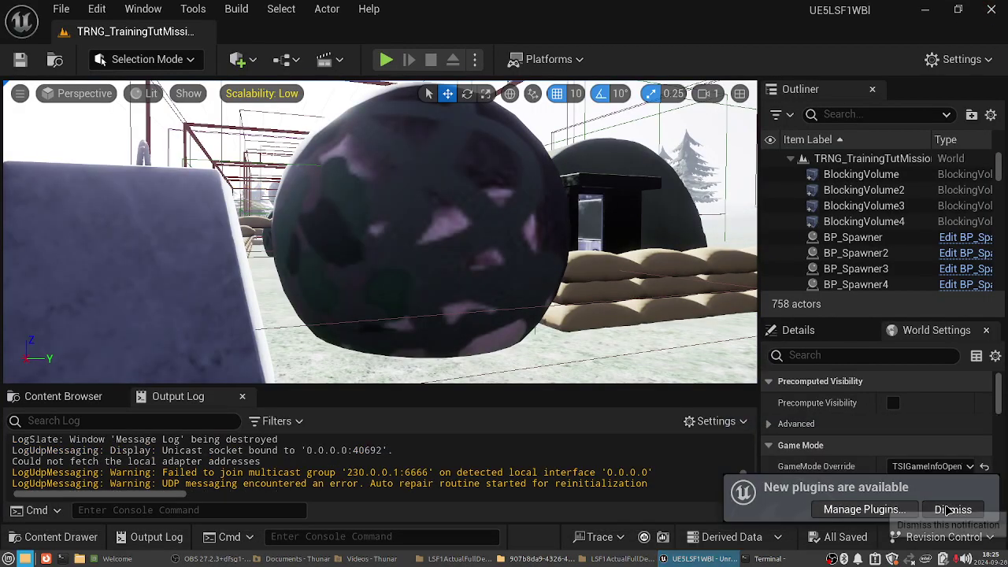
{"action": "left_click", "coordinate": [951, 503]}
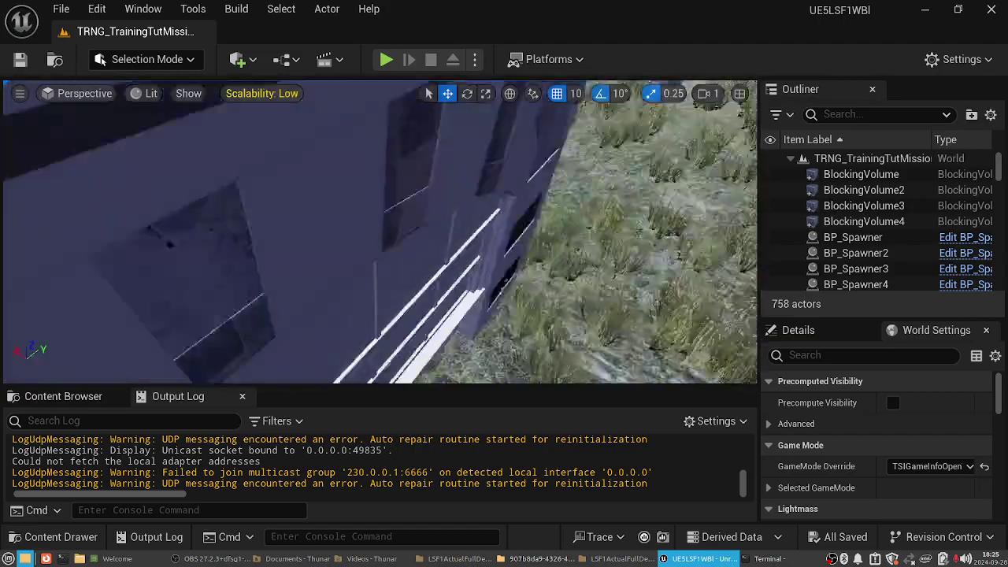
- Play the level in the editor and open Tutorial from the game's main menu
{"action": "scroll", "coordinate": [396, 247], "scroll_direction": "up", "scroll_amount": 2}
{"action": "scroll", "coordinate": [380, 232], "scroll_direction": "up", "scroll_amount": 2}
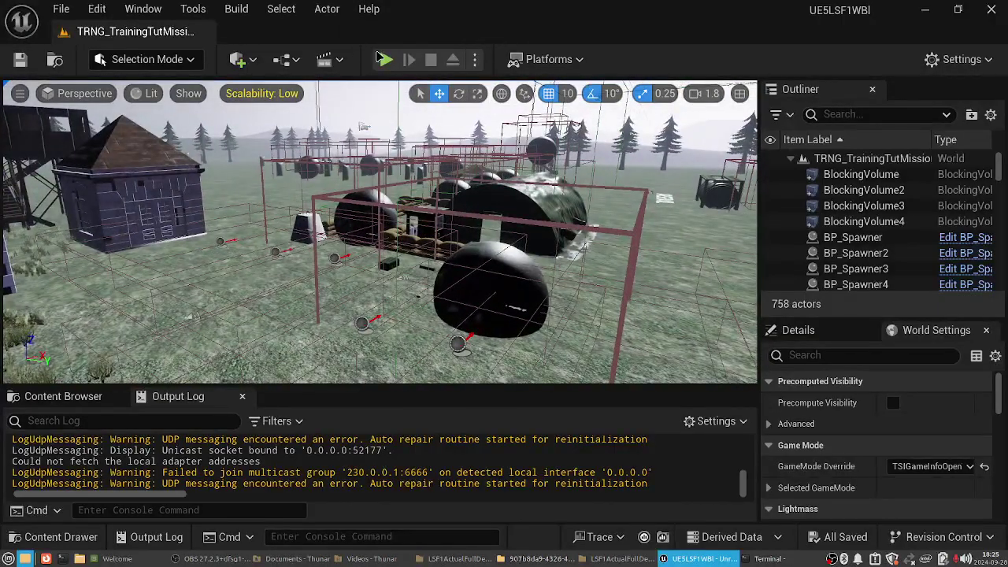
{"action": "left_click", "coordinate": [386, 60]}
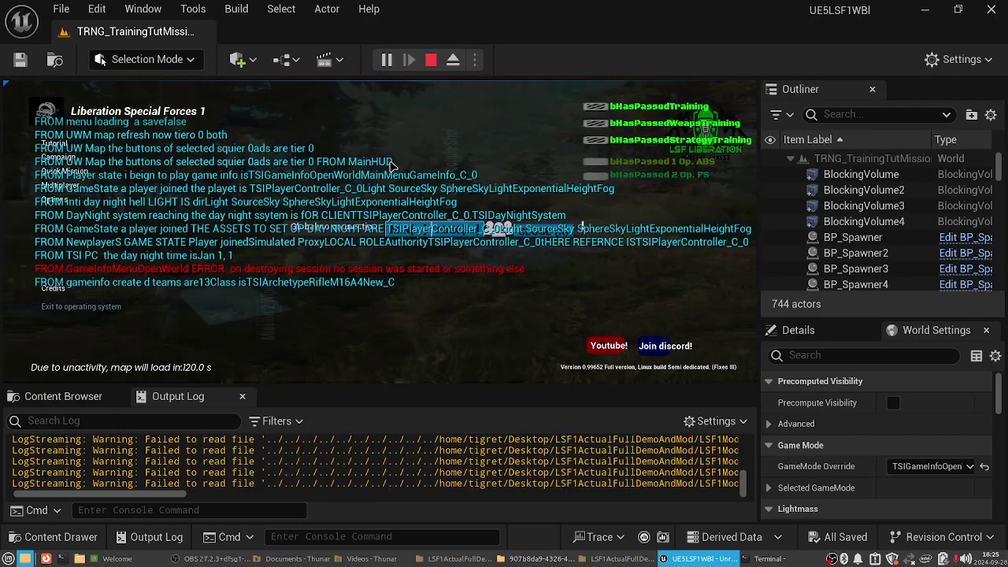
{"action": "left_click", "coordinate": [69, 144]}
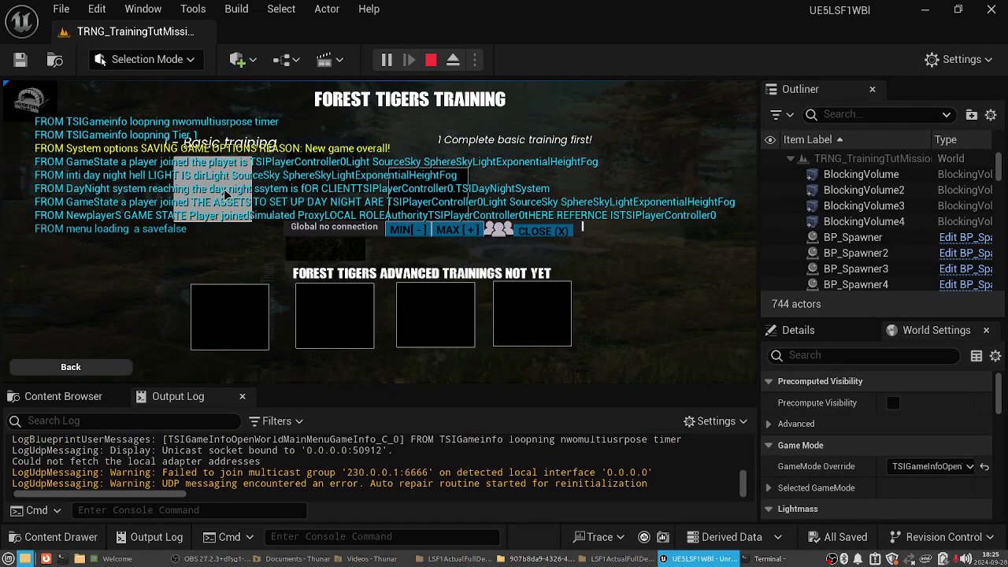
- Start the Basic training mission and fire four test shots with the W16A4 rifle
{"action": "left_click", "coordinate": [226, 193]}
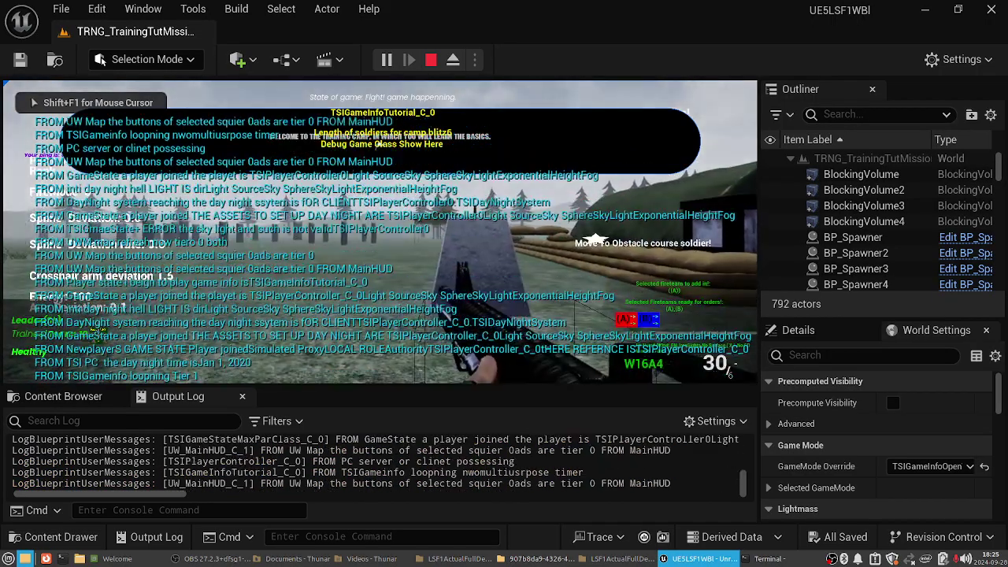
{"action": "left_click", "coordinate": [380, 232]}
{"action": "left_click", "coordinate": [381, 231]}
{"action": "left_click", "coordinate": [380, 231]}
{"action": "left_click", "coordinate": [380, 231]}
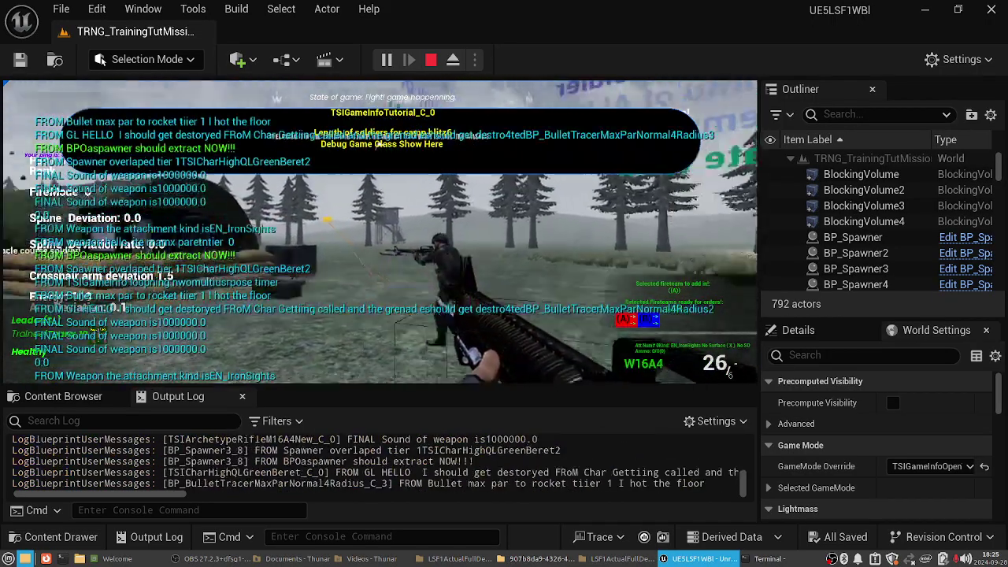
- Test aiming through the rifle's iron sights and fire repeated shots towards the trainees
{"action": "right_click", "coordinate": [381, 231]}
{"action": "right_click", "coordinate": [381, 232]}
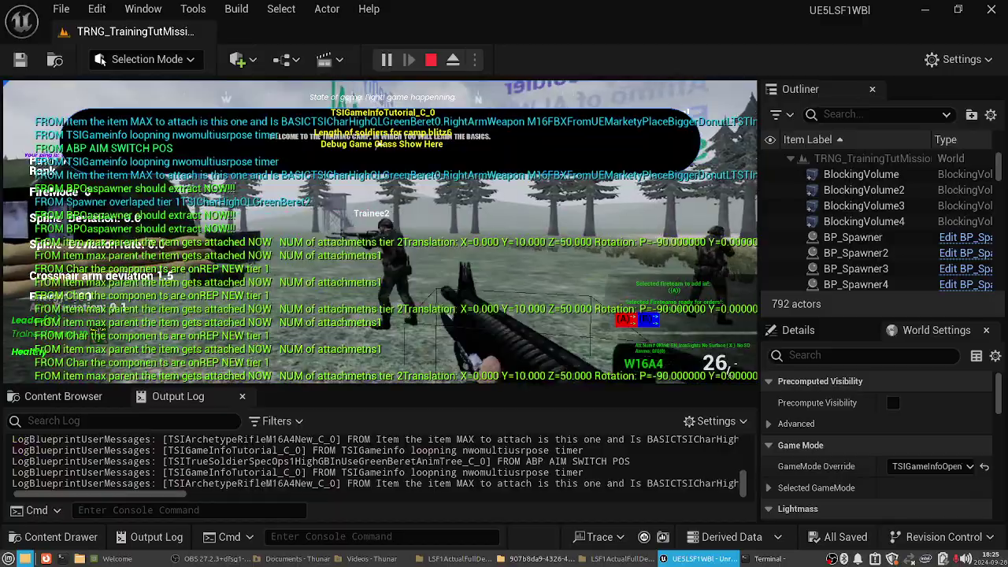
{"action": "left_click", "coordinate": [380, 231]}
{"action": "right_click", "coordinate": [381, 231]}
{"action": "left_click", "coordinate": [380, 232]}
{"action": "left_click", "coordinate": [380, 231]}
{"action": "left_click", "coordinate": [380, 231]}
{"action": "left_click", "coordinate": [381, 232]}
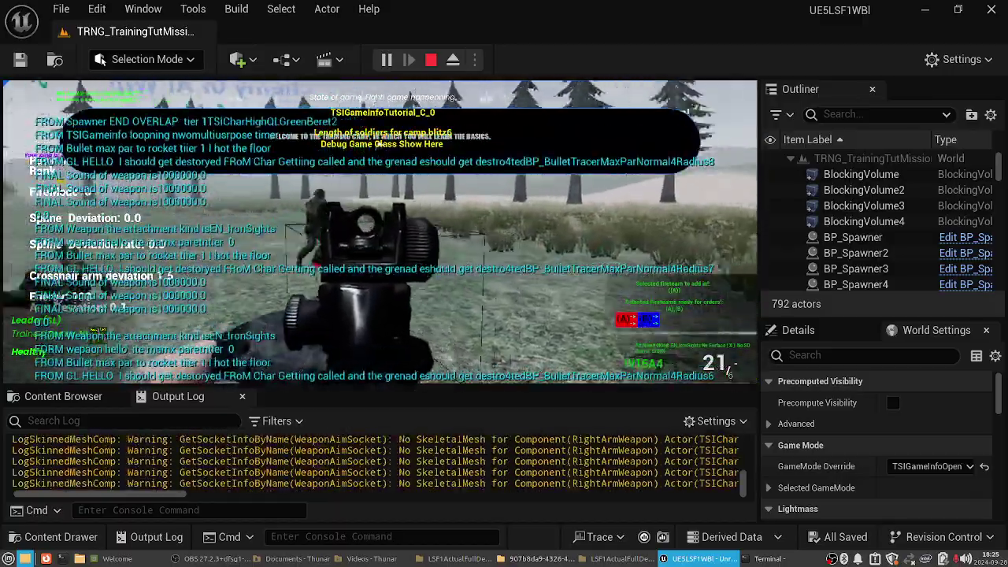
{"action": "left_click", "coordinate": [380, 231]}
{"action": "left_click", "coordinate": [380, 231]}
{"action": "left_click", "coordinate": [381, 231]}
{"action": "left_click", "coordinate": [380, 231]}
- Stop aiming, advance to Trainee3 and test a close-range bayonet attack on the trainees
{"action": "right_click", "coordinate": [381, 232]}
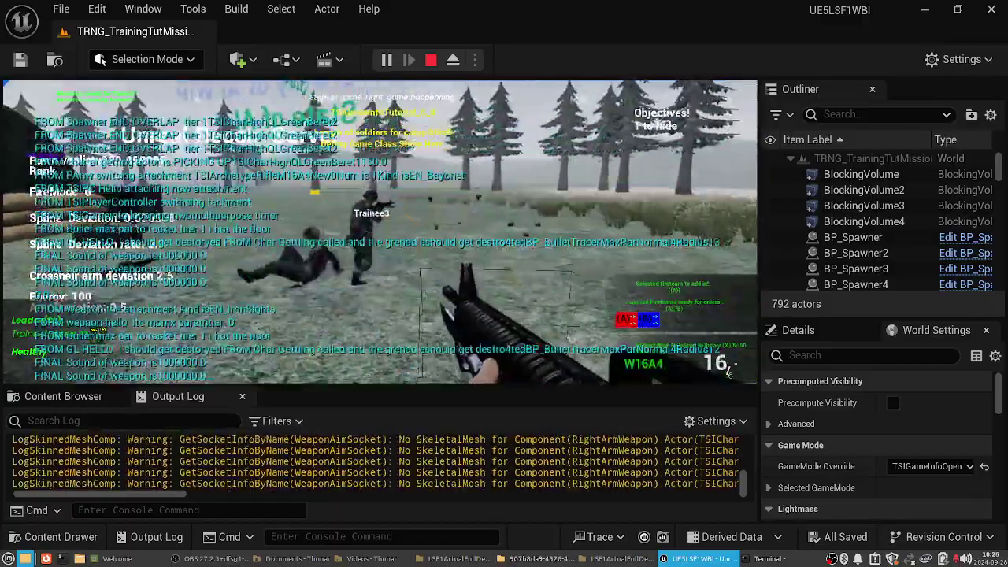
{"action": "key", "text": "w"}
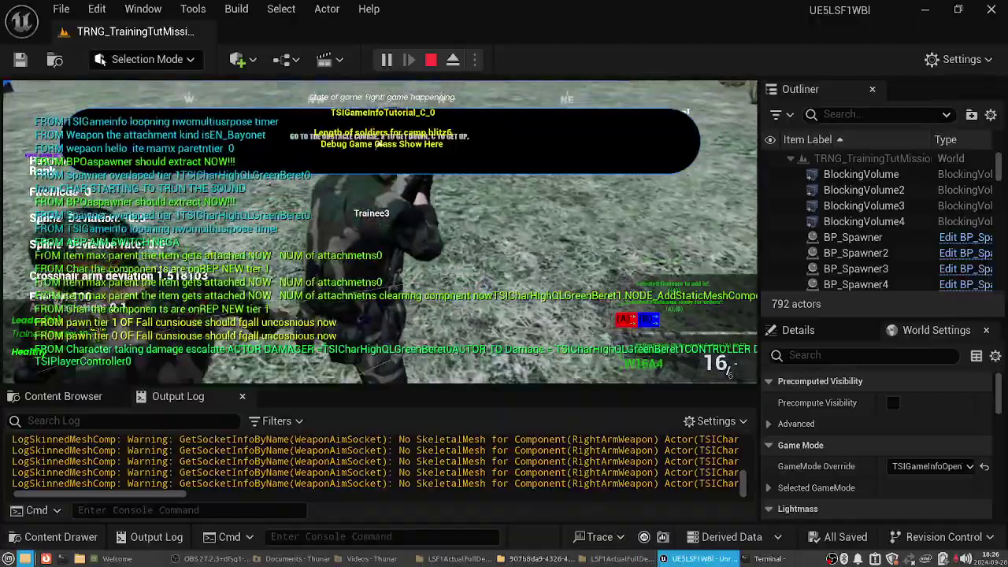
{"action": "left_click", "coordinate": [380, 232]}
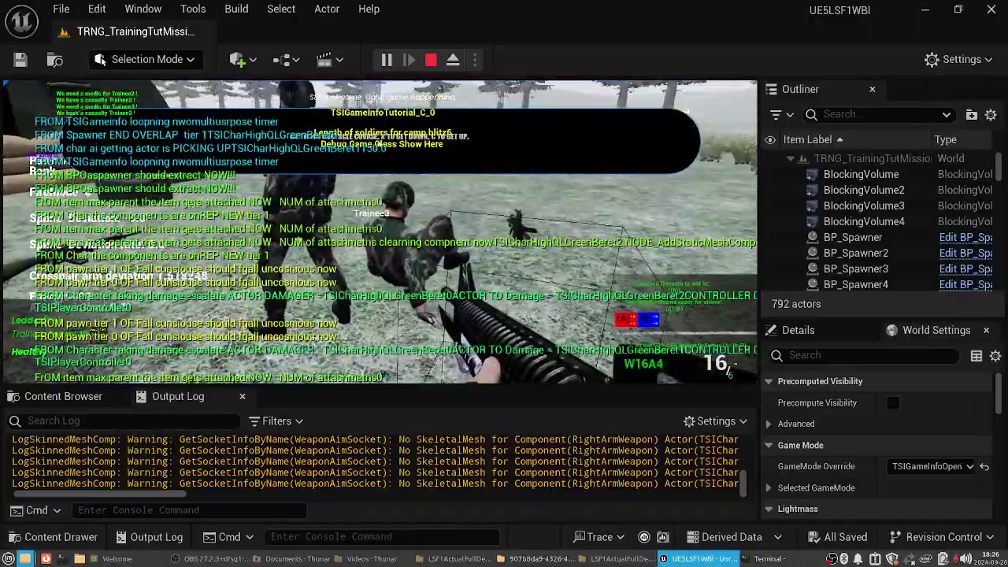
- End the play session, dismiss the errors notification and close the message log
{"action": "key", "text": "Escape"}
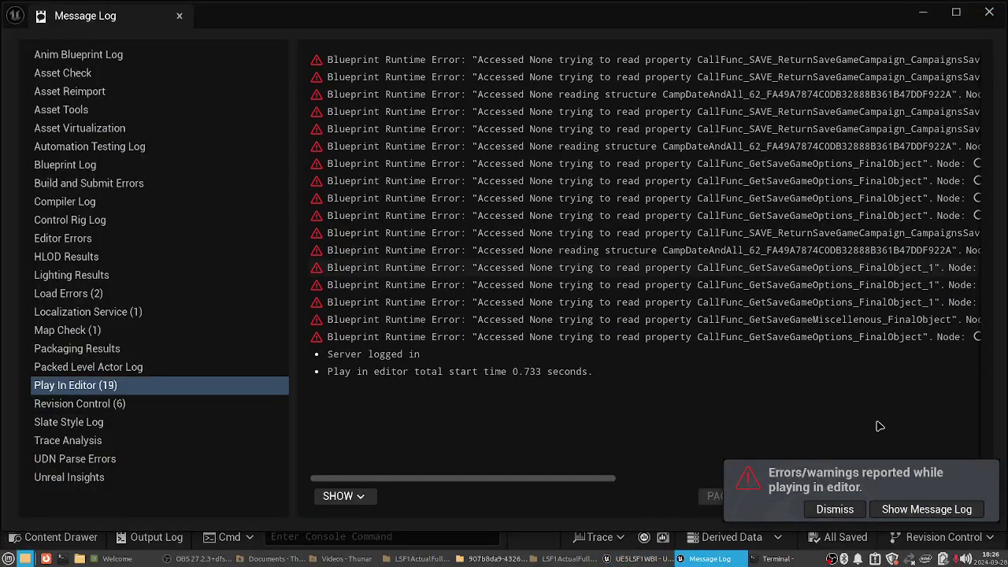
{"action": "left_click", "coordinate": [835, 508]}
{"action": "left_click", "coordinate": [989, 12]}
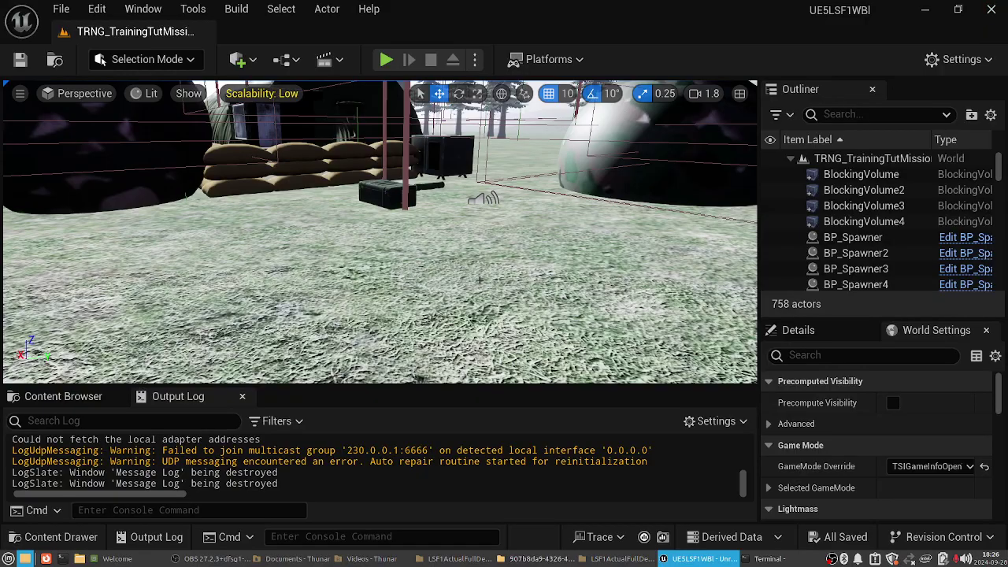